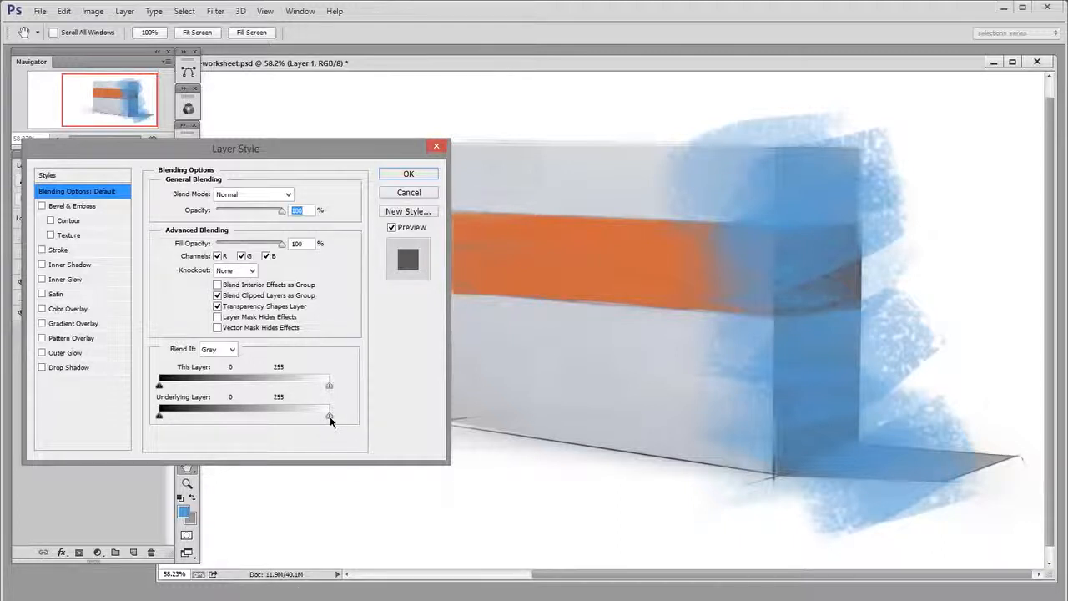
# Try the blue paint's Underlying Layer Blend If range with the white slider at 171, and with the black slider at 185
pyautogui.moveTo(330, 416)
pyautogui.mouseDown()
pyautogui.moveTo(260, 420)
pyautogui.moveTo(279, 424)
pyautogui.mouseUp()
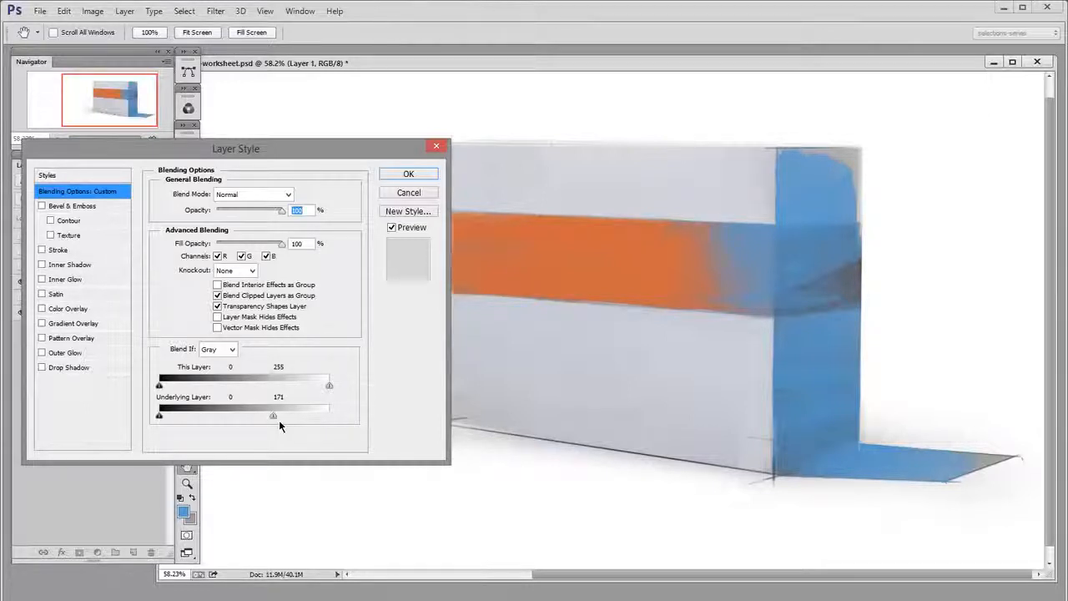
pyautogui.moveTo(278, 420); pyautogui.dragTo(336, 414)
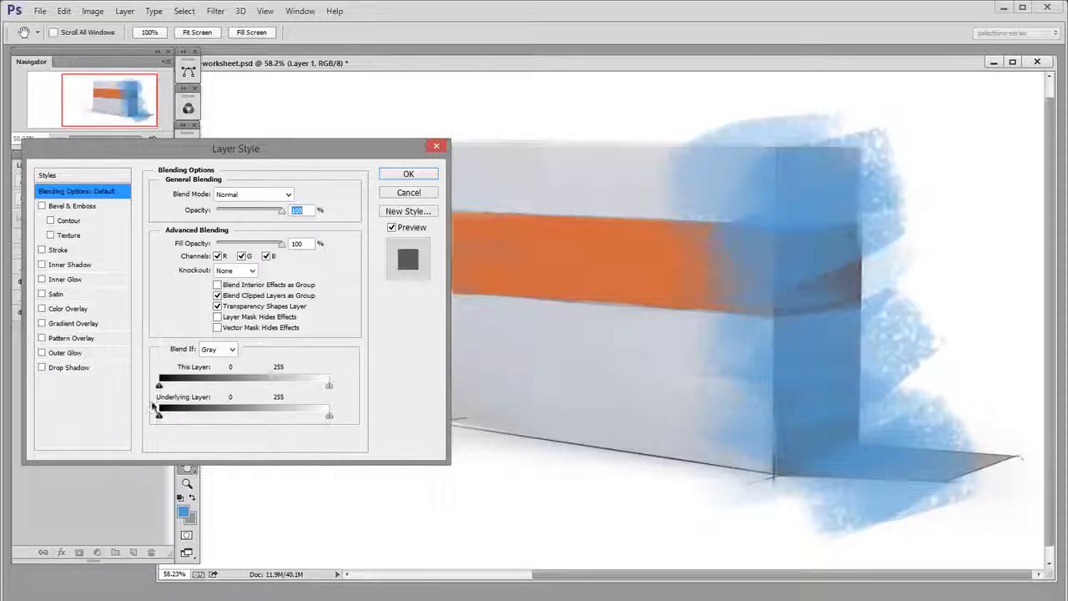
pyautogui.moveTo(169, 424); pyautogui.dragTo(282, 417)
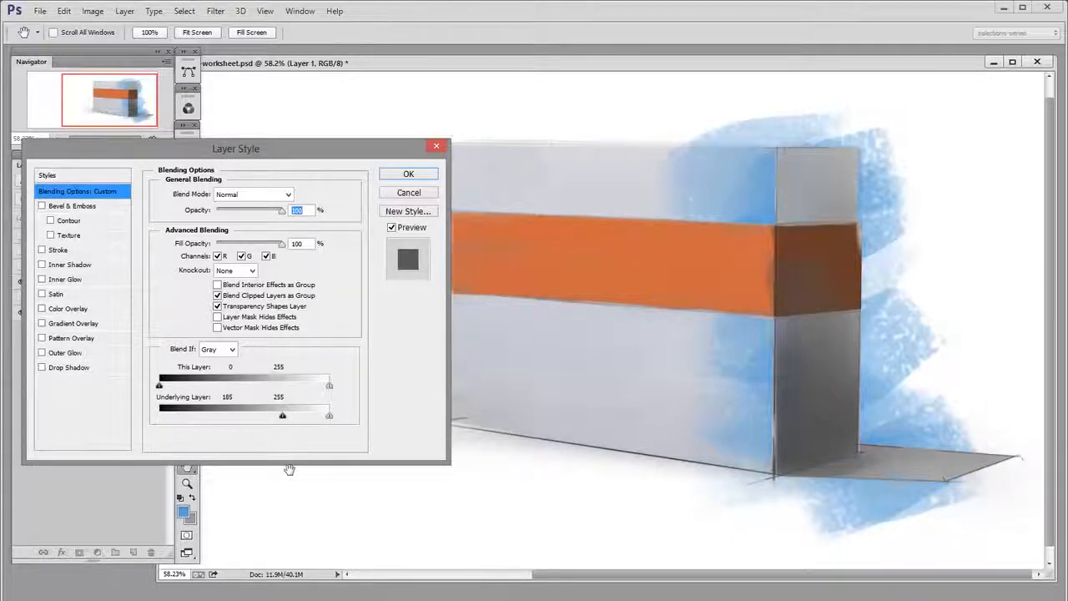
pyautogui.moveTo(282, 416); pyautogui.dragTo(136, 422)
# Try splitting the blue paint's Underlying Layer white slider to 148 / 191 and cancel the blending changes
pyautogui.moveTo(330, 415); pyautogui.dragTo(299, 420)
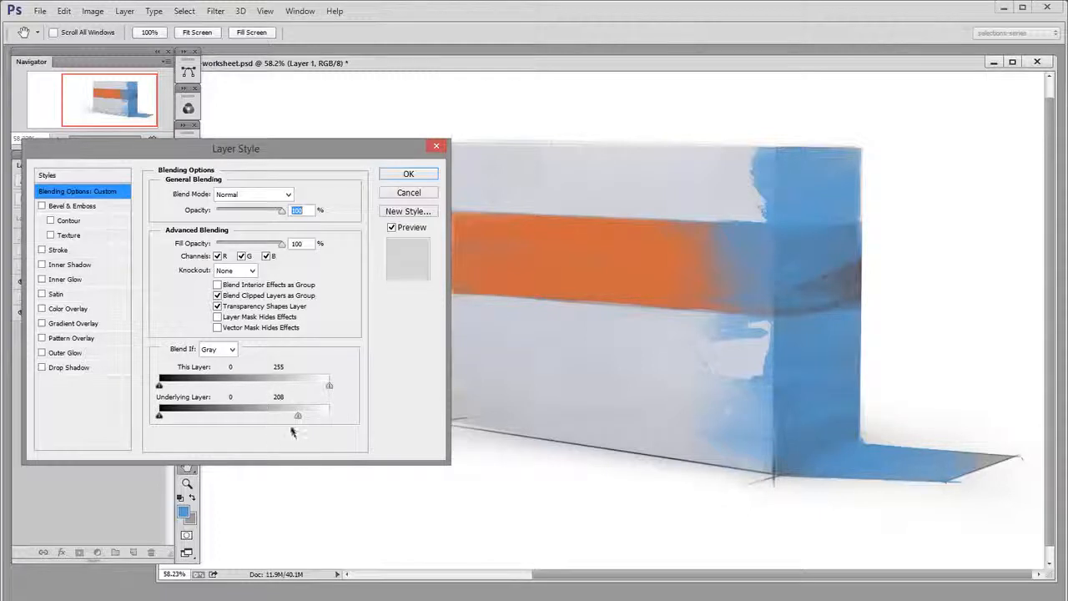
pyautogui.press('alt')
pyautogui.moveTo(297, 416)
pyautogui.mouseDown()
pyautogui.moveTo(257, 419)
pyautogui.moveTo(283, 419)
pyautogui.mouseUp()
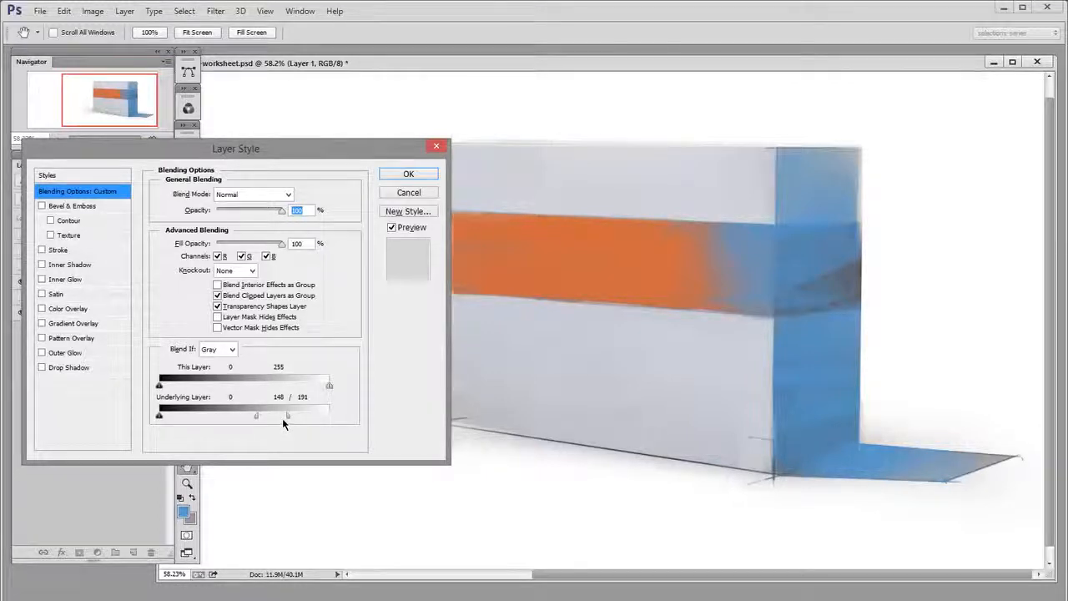
pyautogui.click(410, 193)
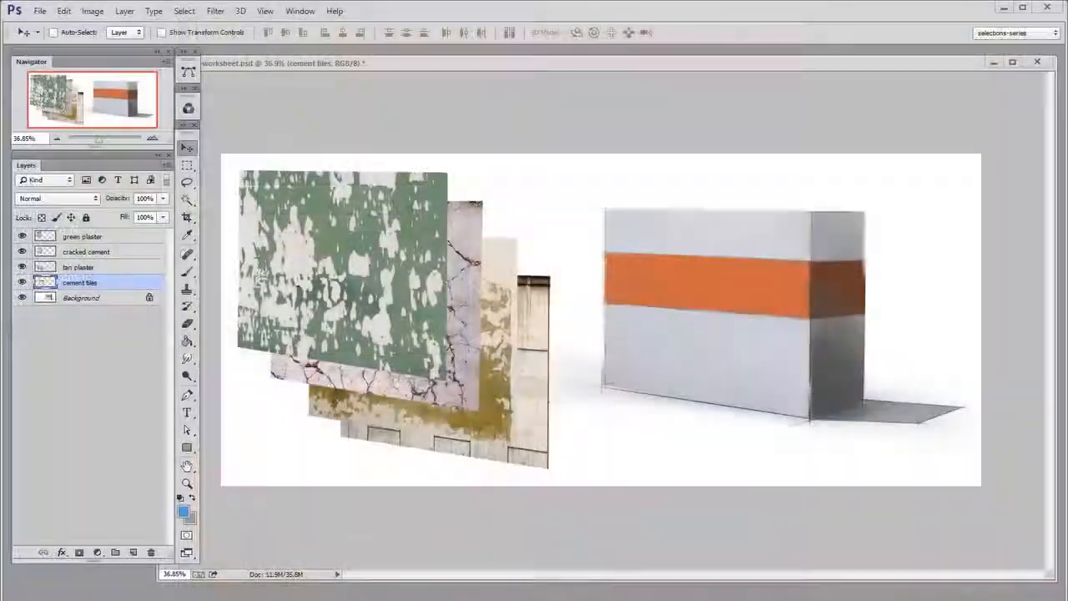
# Move the tan plaster layer onto the front face of the striped box, aligned with its edges
pyautogui.click(113, 267)
pyautogui.moveTo(447, 367); pyautogui.dragTo(744, 372)
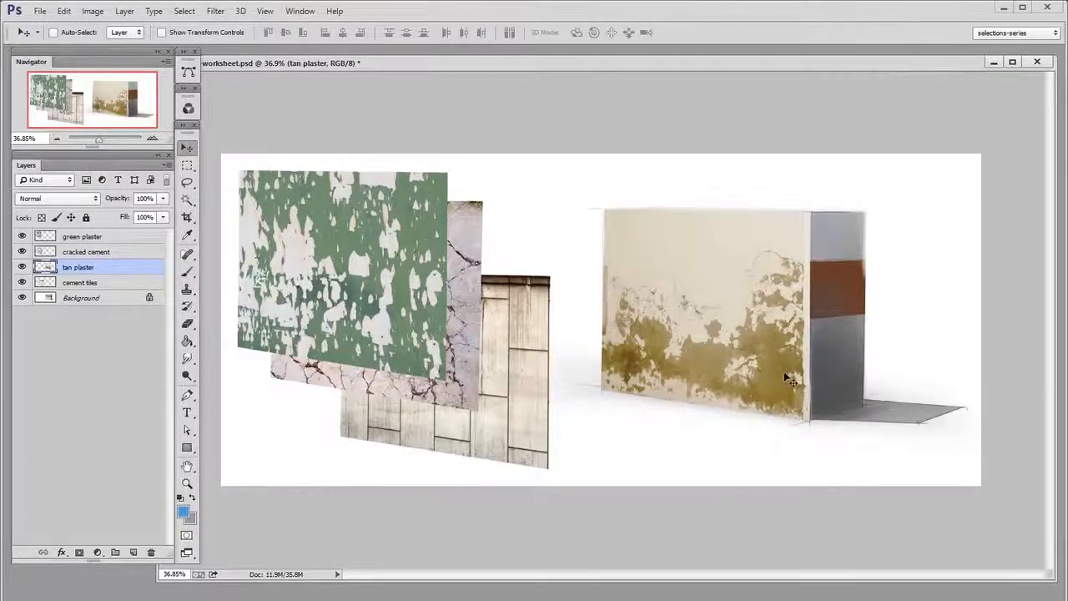
pyautogui.moveTo(783, 389)
pyautogui.mouseDown()
pyautogui.moveTo(644, 397)
pyautogui.moveTo(784, 392)
pyautogui.mouseUp()
# Keep the tan plaster off the orange stripe by splitting its Underlying Layer black Blend If slider at 166 / 182
pyautogui.click(61, 552)
pyautogui.click(92, 566)
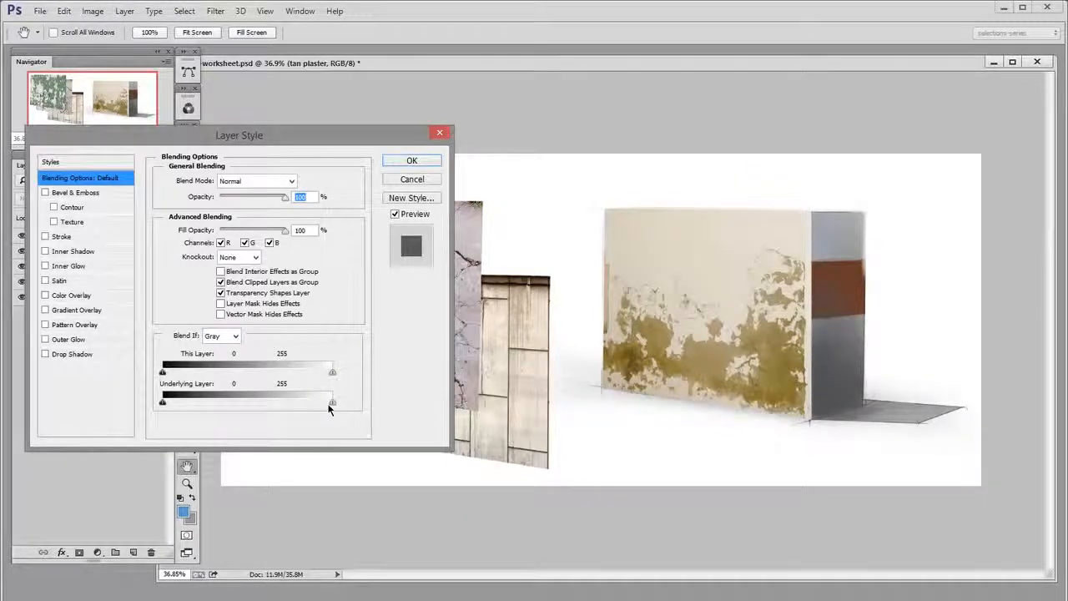
pyautogui.moveTo(313, 402); pyautogui.dragTo(286, 405)
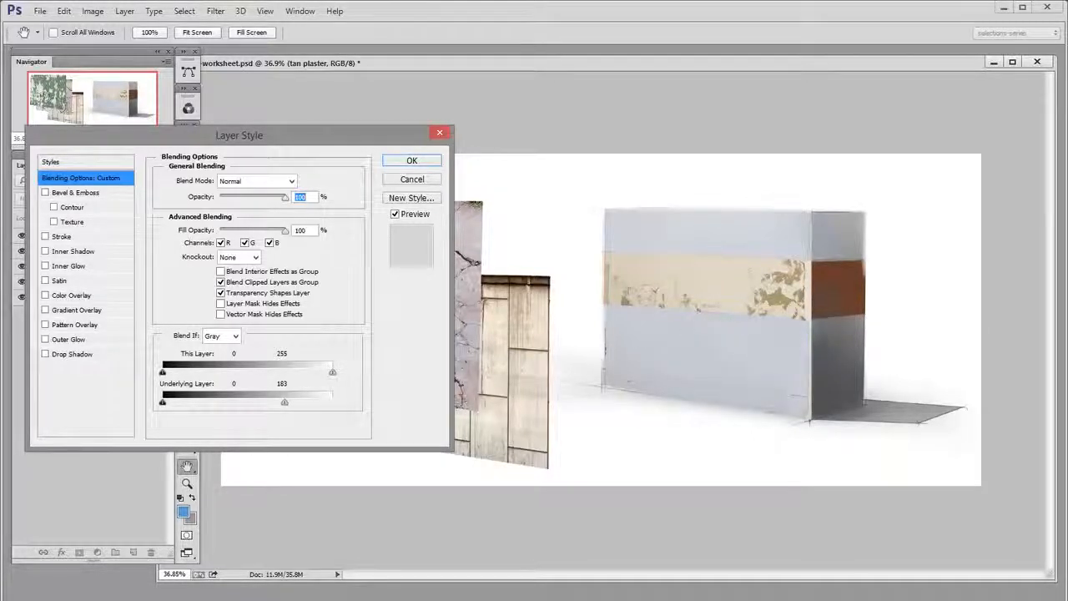
pyautogui.moveTo(284, 403); pyautogui.dragTo(351, 406)
pyautogui.moveTo(164, 403); pyautogui.dragTo(273, 404)
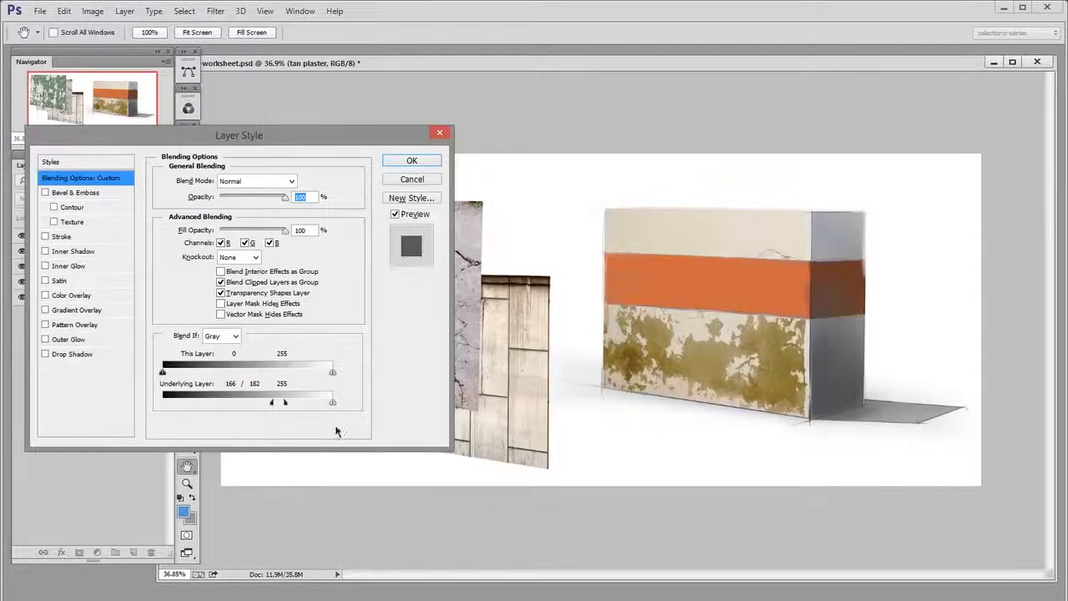
pyautogui.click(411, 162)
# Try the tan plaster layer at 44% opacity and restore it to 100%
pyautogui.moveTo(739, 342)
pyautogui.mouseDown()
pyautogui.moveTo(806, 341)
pyautogui.moveTo(732, 371)
pyautogui.moveTo(738, 363)
pyautogui.mouseUp()
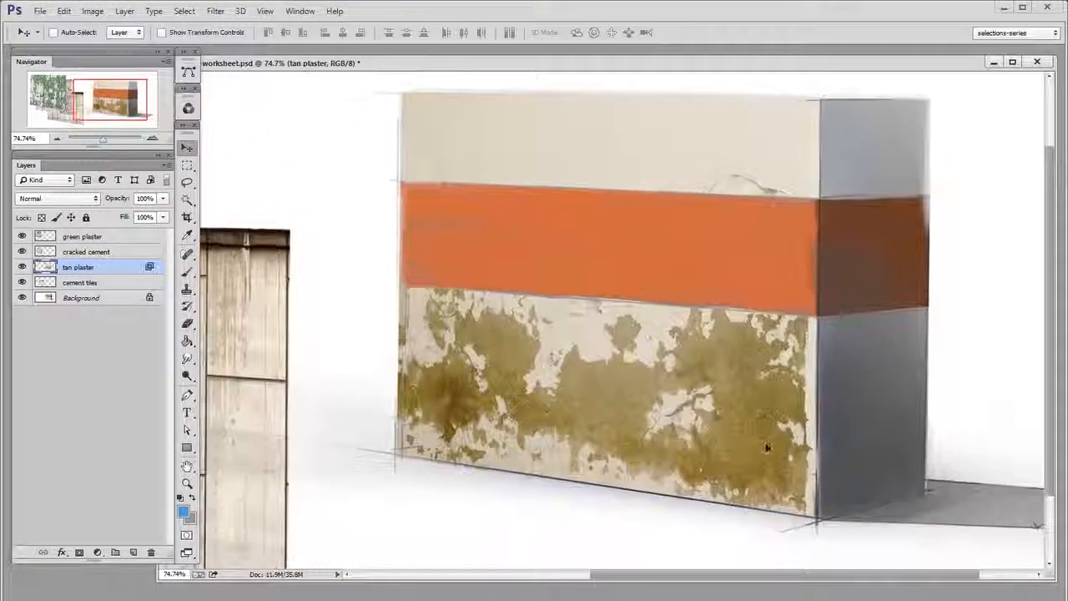
pyautogui.moveTo(163, 199); pyautogui.dragTo(122, 217)
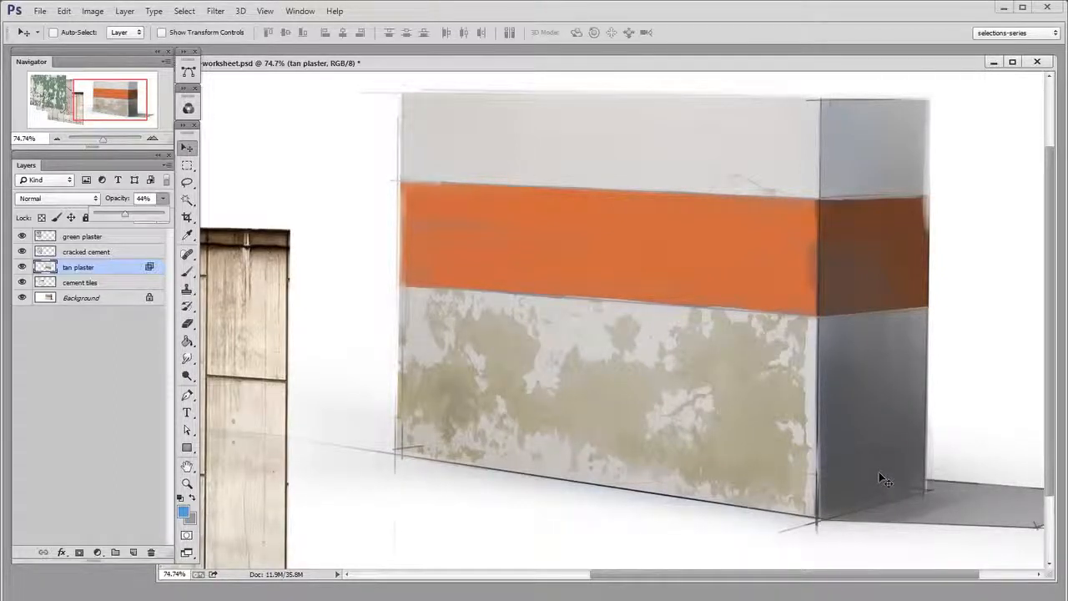
pyautogui.scroll(-3, 847, 474)
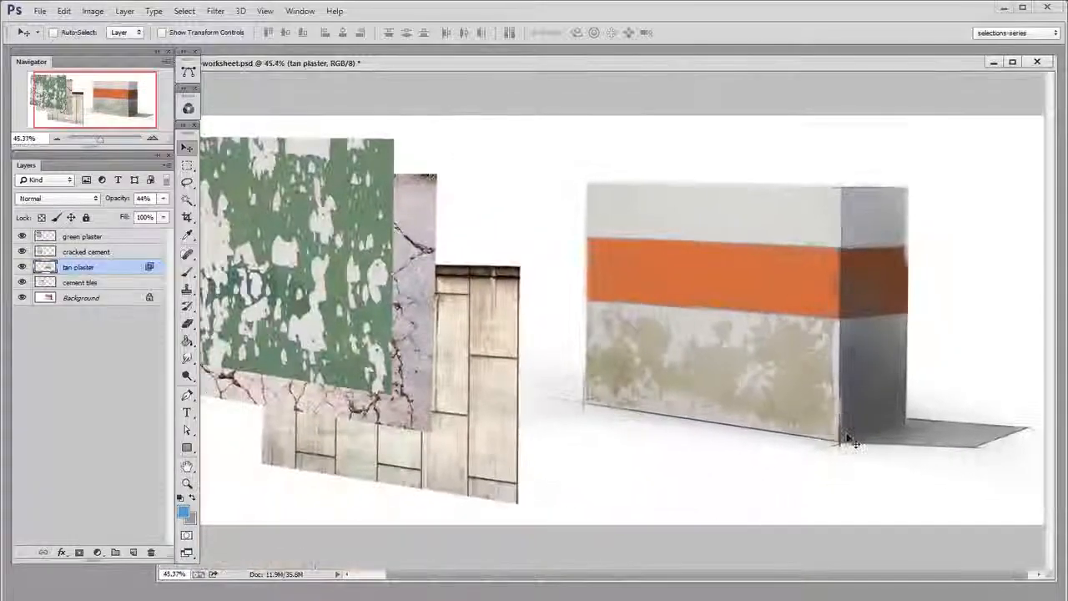
pyautogui.press('0')
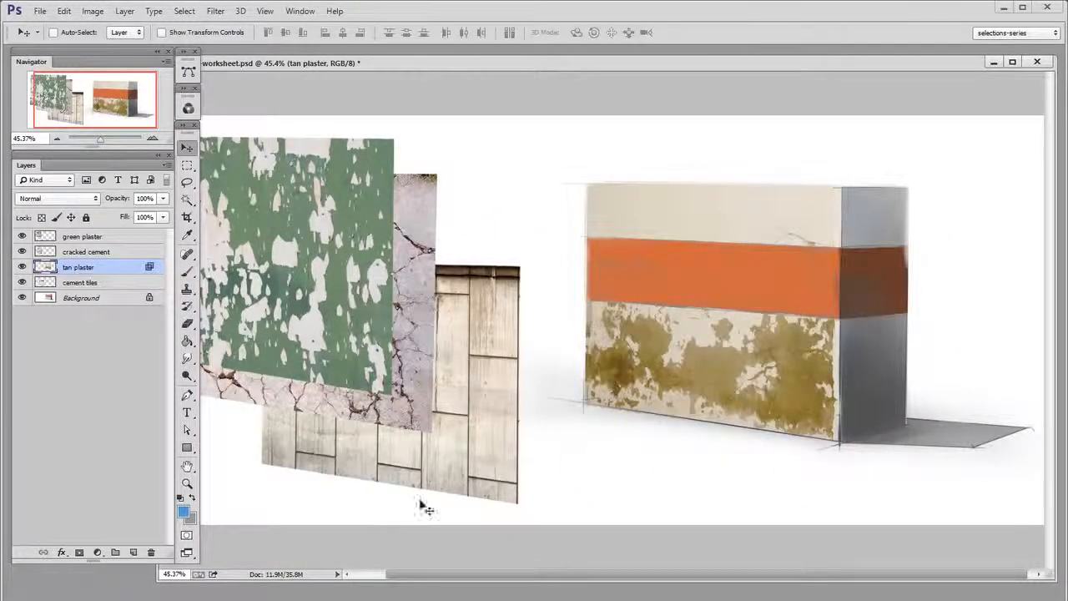
# Duplicate the green plaster texture and place the copy over the box's front face
pyautogui.keyDown('ctrl'); pyautogui.click(331, 275); pyautogui.keyUp('ctrl')
pyautogui.moveTo(334, 276); pyautogui.dragTo(361, 276)
pyautogui.keyDown('alt'); pyautogui.moveTo(353, 357); pyautogui.dragTo(775, 405); pyautogui.keyUp('alt')
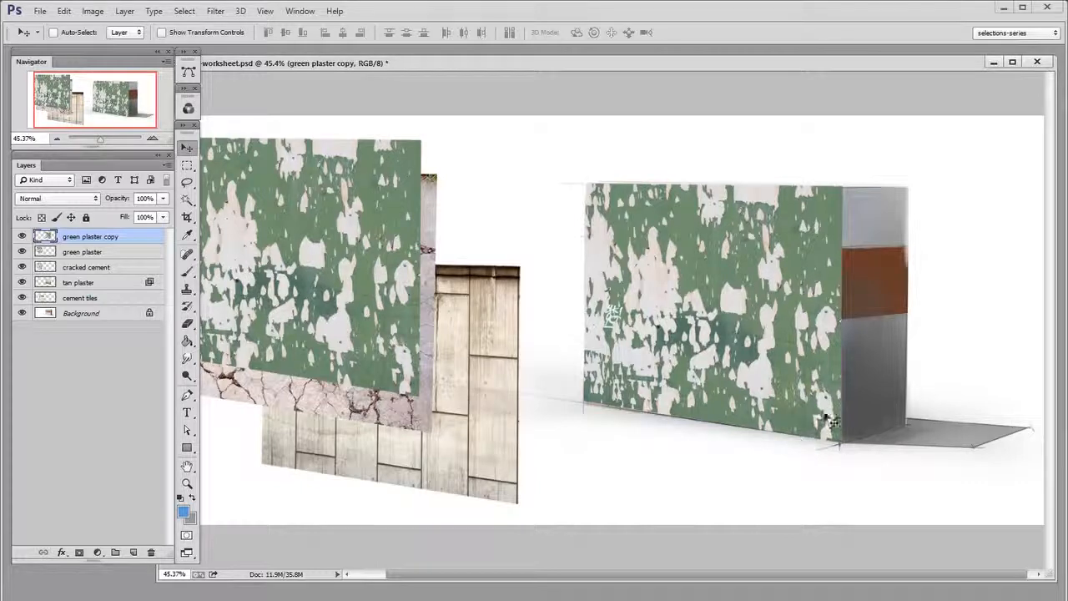
# Set the green plaster copy's Underlying Layer white Blend If slider to 137 with the Gray channel
pyautogui.click(62, 553)
pyautogui.click(143, 573)
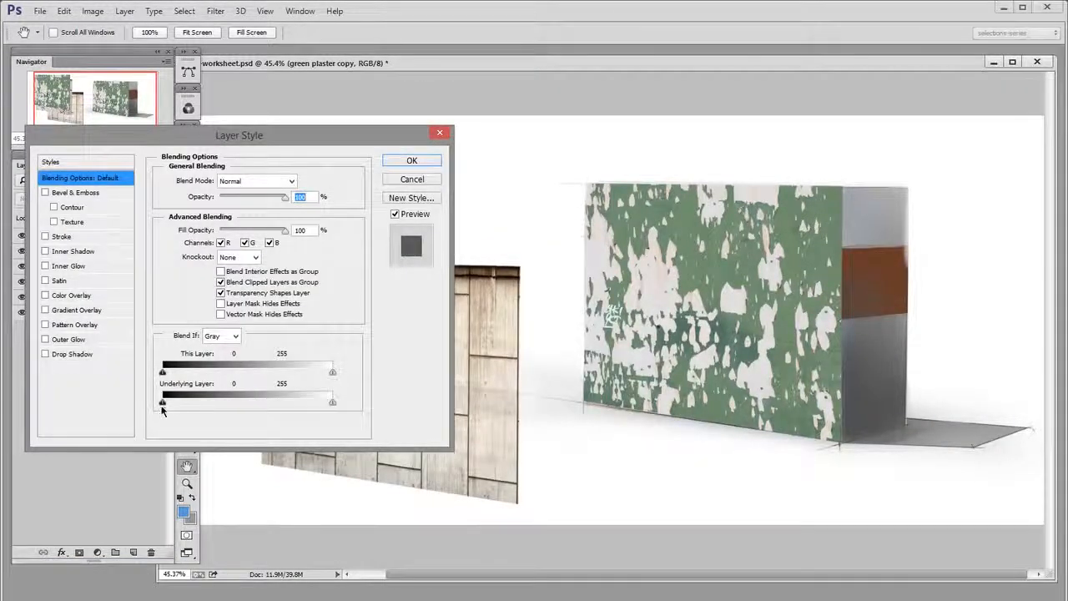
pyautogui.moveTo(333, 401); pyautogui.dragTo(254, 406)
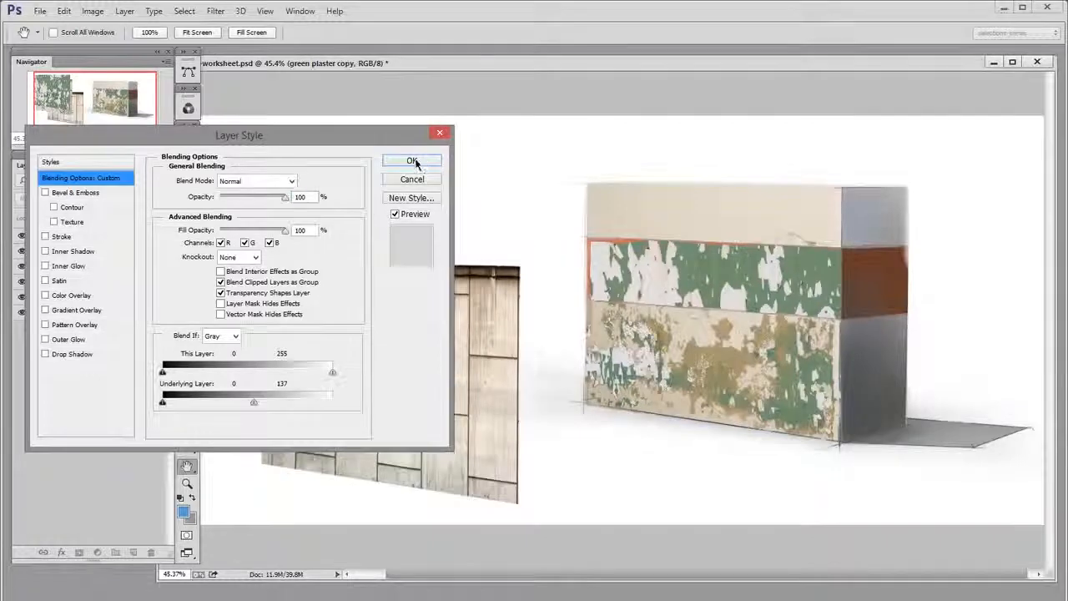
pyautogui.click(416, 162)
# Compare the box's front face with the green plaster copy hidden and shown
pyautogui.press('z')
pyautogui.moveTo(785, 396); pyautogui.dragTo(813, 396)
pyautogui.press('v')
pyautogui.moveTo(766, 436); pyautogui.dragTo(793, 459)
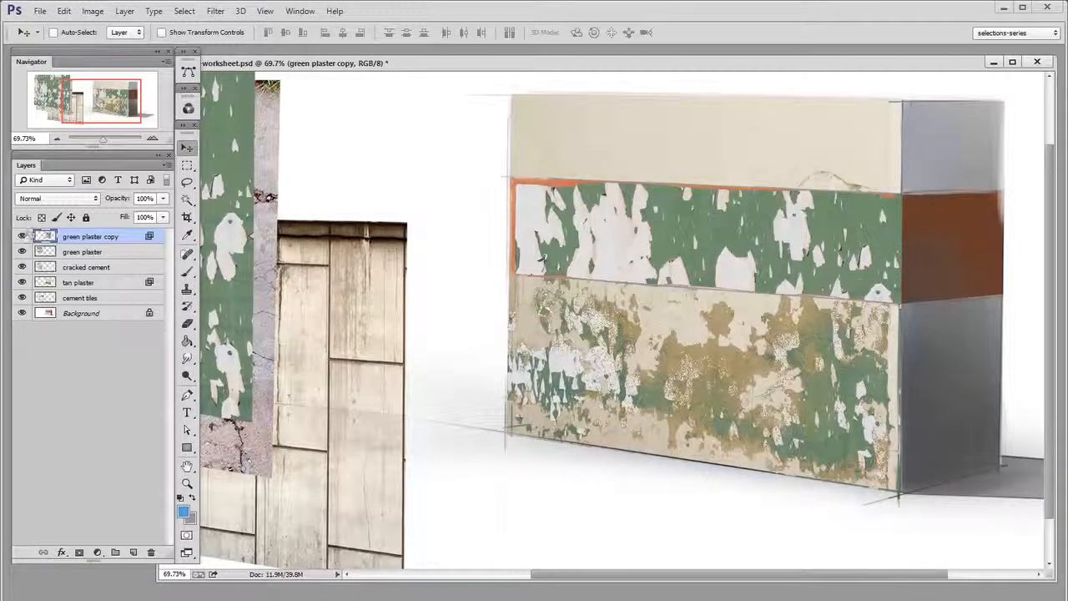
pyautogui.click(21, 236)
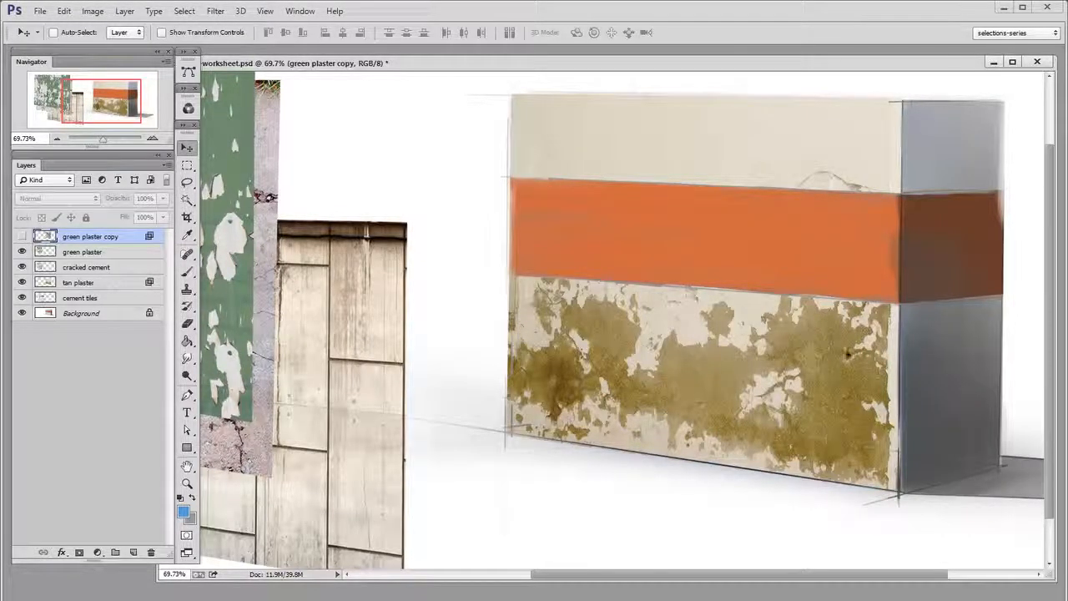
pyautogui.click(23, 236)
pyautogui.click(23, 237)
pyautogui.click(22, 236)
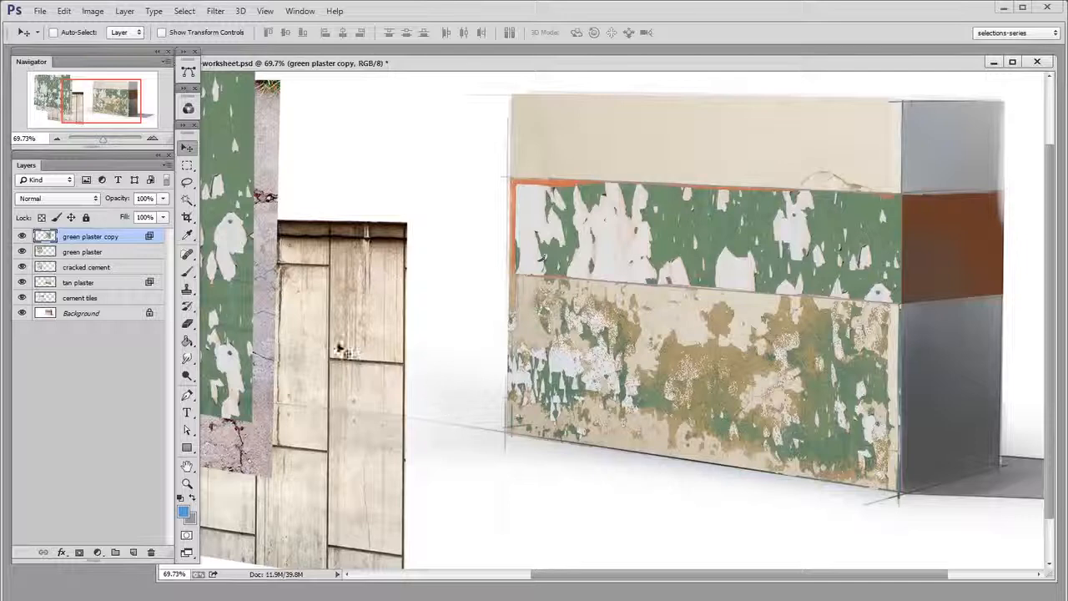
# Try the green plaster copy's Blend If on the Red channel with the Underlying Layer black slider at 214
pyautogui.doubleClick(151, 239)
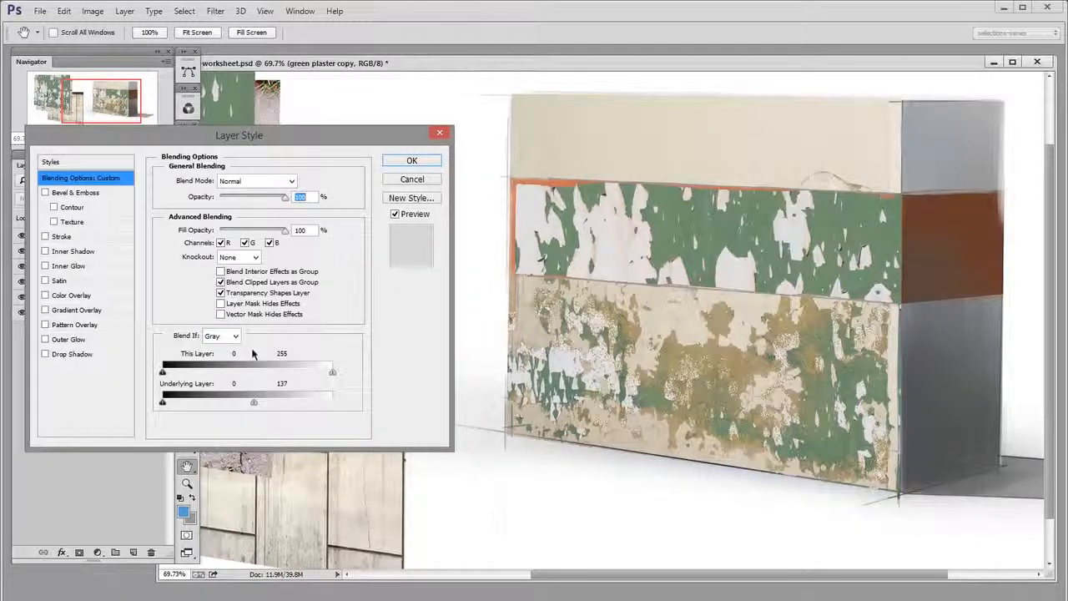
pyautogui.moveTo(254, 407); pyautogui.dragTo(333, 403)
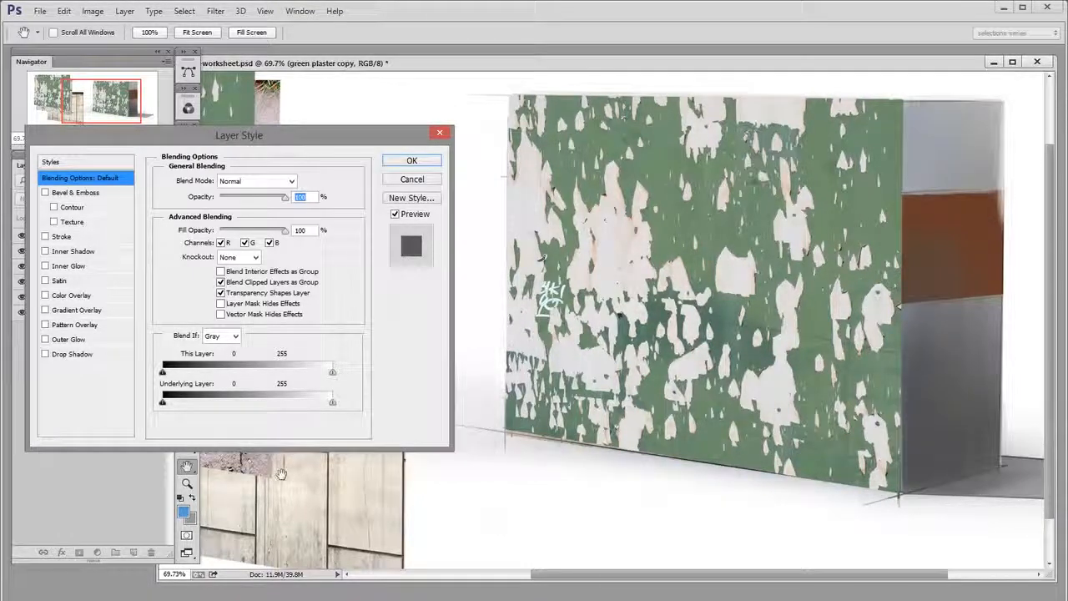
pyautogui.click(232, 336)
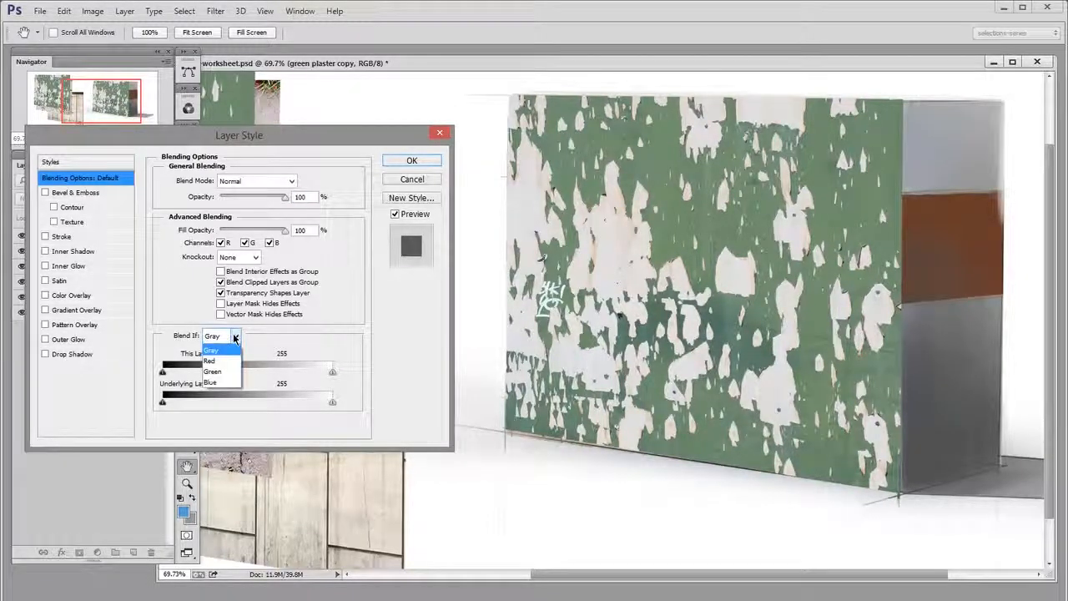
pyautogui.click(230, 361)
pyautogui.moveTo(163, 402); pyautogui.dragTo(307, 404)
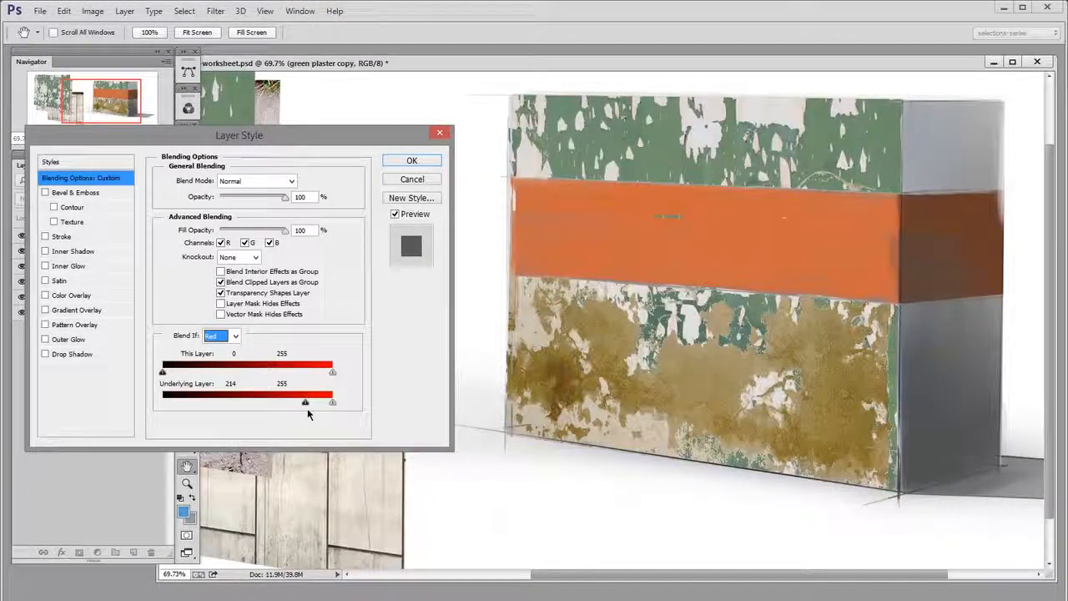
# Try the Red channel's Underlying Layer range with black at 0 and white at 213, and cancel the blending changes
pyautogui.moveTo(305, 404); pyautogui.dragTo(185, 416)
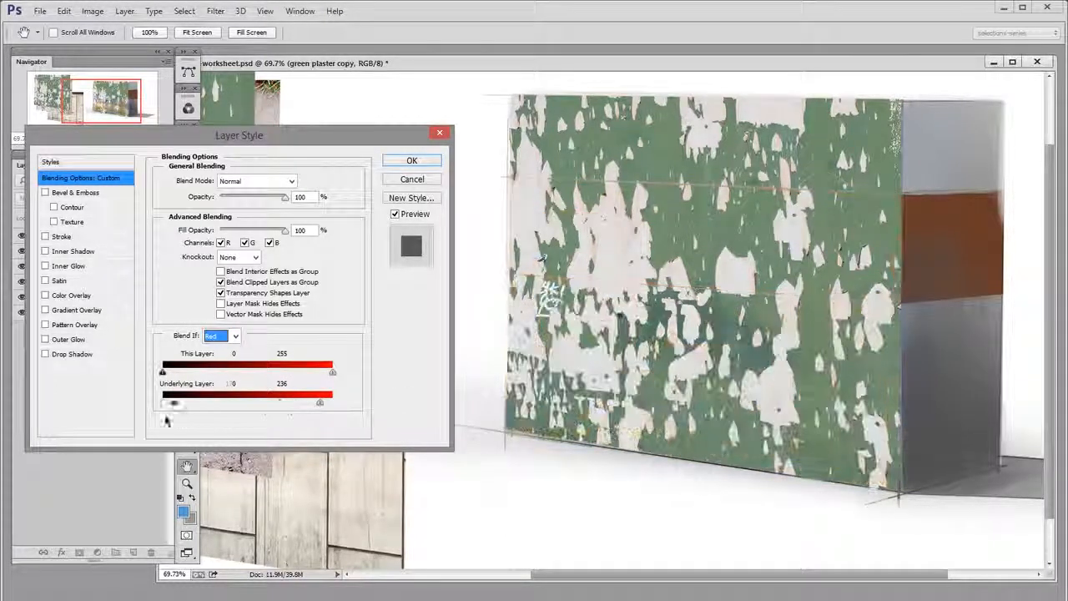
pyautogui.moveTo(320, 403)
pyautogui.mouseDown()
pyautogui.moveTo(284, 403)
pyautogui.moveTo(304, 404)
pyautogui.mouseUp()
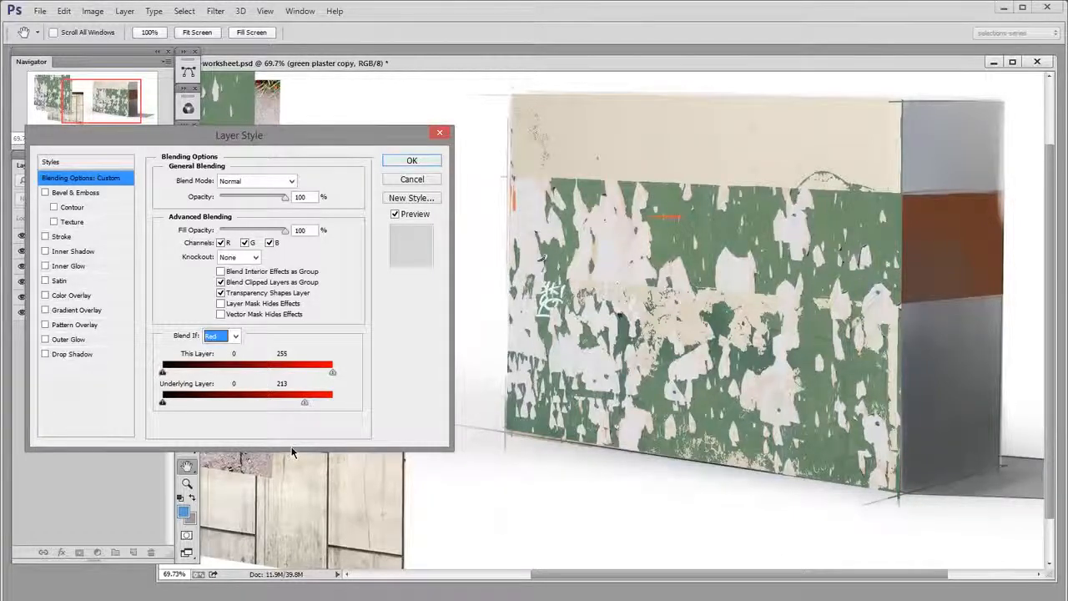
pyautogui.moveTo(304, 402); pyautogui.dragTo(333, 407)
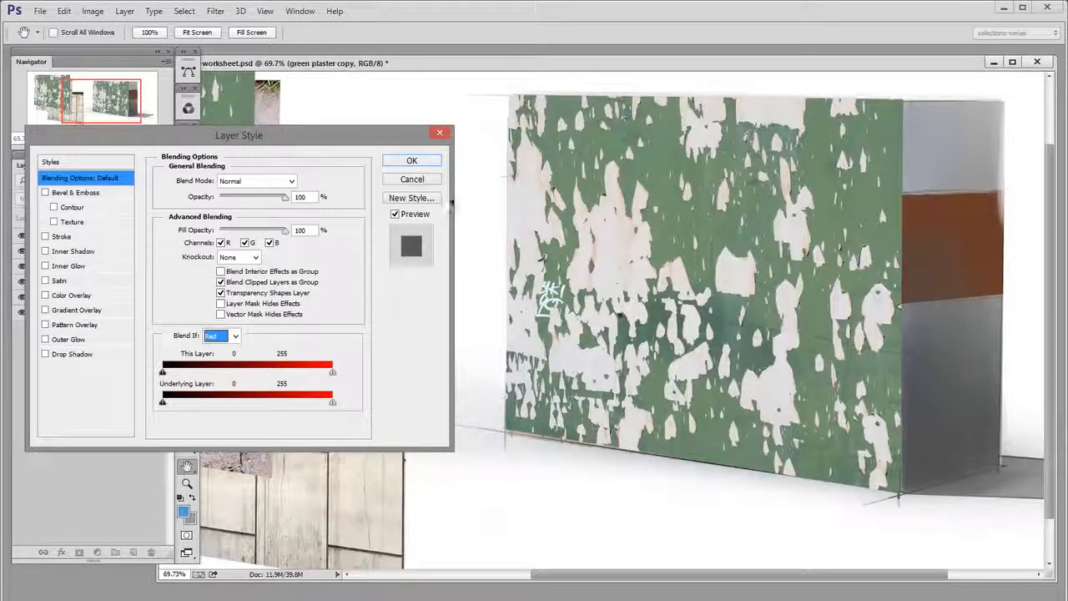
pyautogui.click(412, 179)
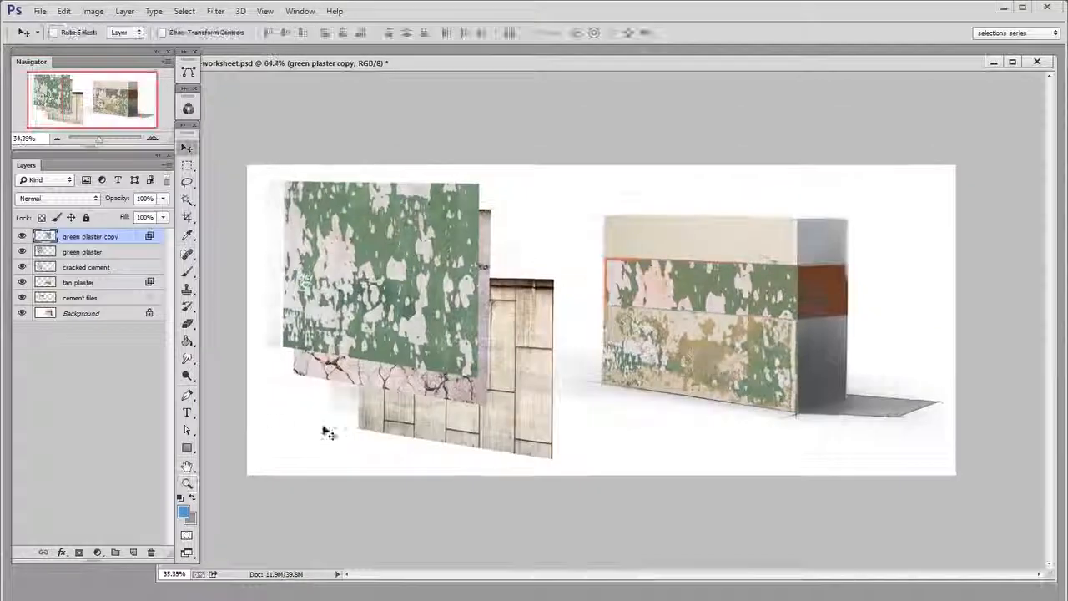
# Move the cement tiles texture onto the front face of the plain striped box
pyautogui.moveTo(539, 409); pyautogui.dragTo(791, 357)
pyautogui.press('z')
pyautogui.press('v')
pyautogui.moveTo(714, 412); pyautogui.dragTo(700, 451)
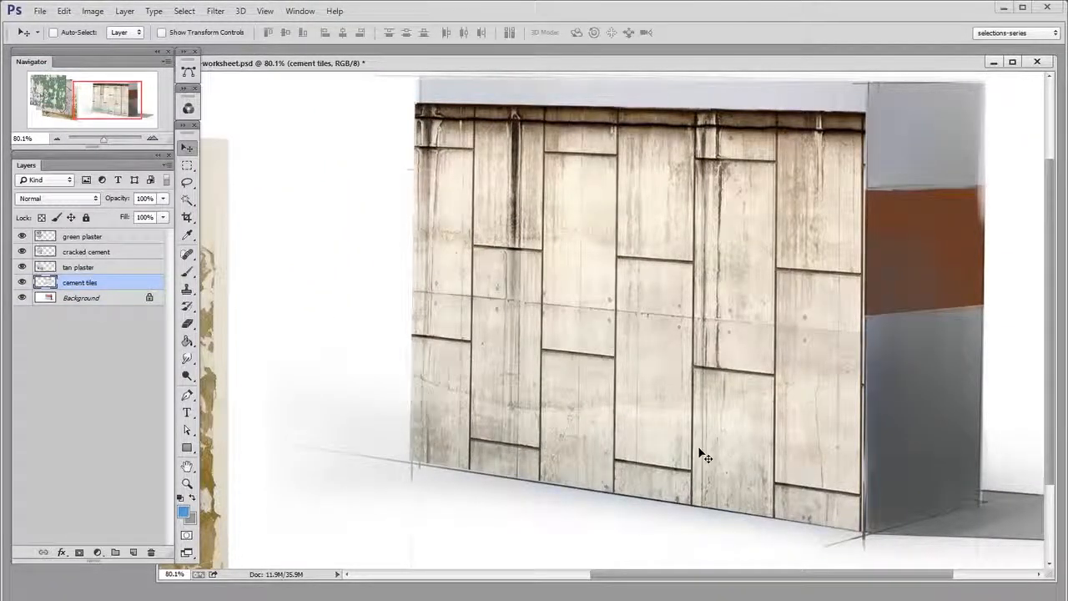
# Isolate the cement tiles' dark lines and stains by lowering This Layer's white Blend If slider to 122 and splitting it for a softer transition
pyautogui.click(60, 552)
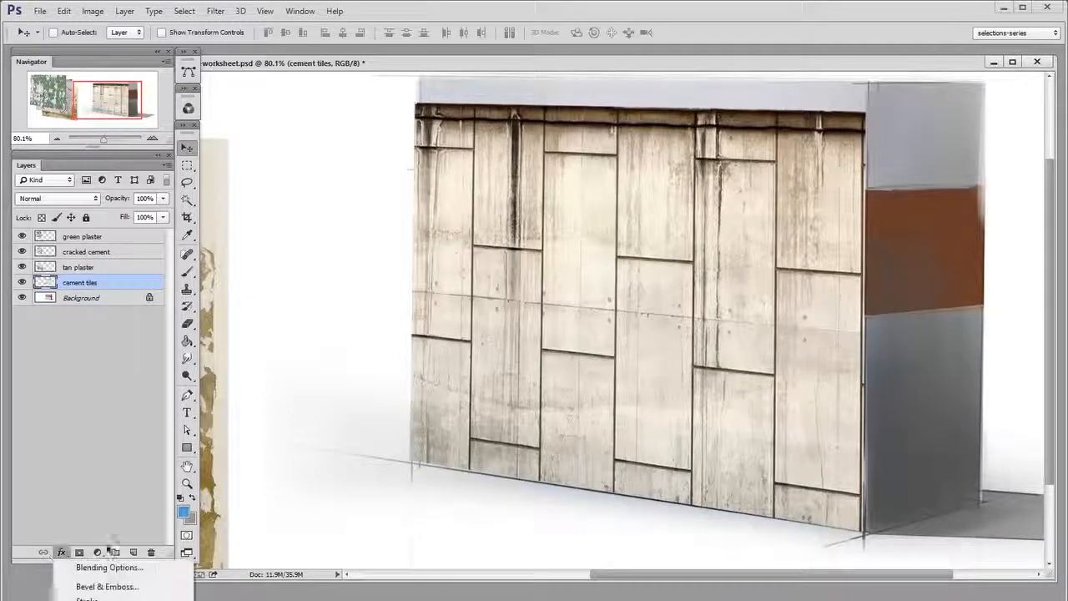
pyautogui.click(96, 566)
pyautogui.moveTo(331, 142); pyautogui.dragTo(307, 145)
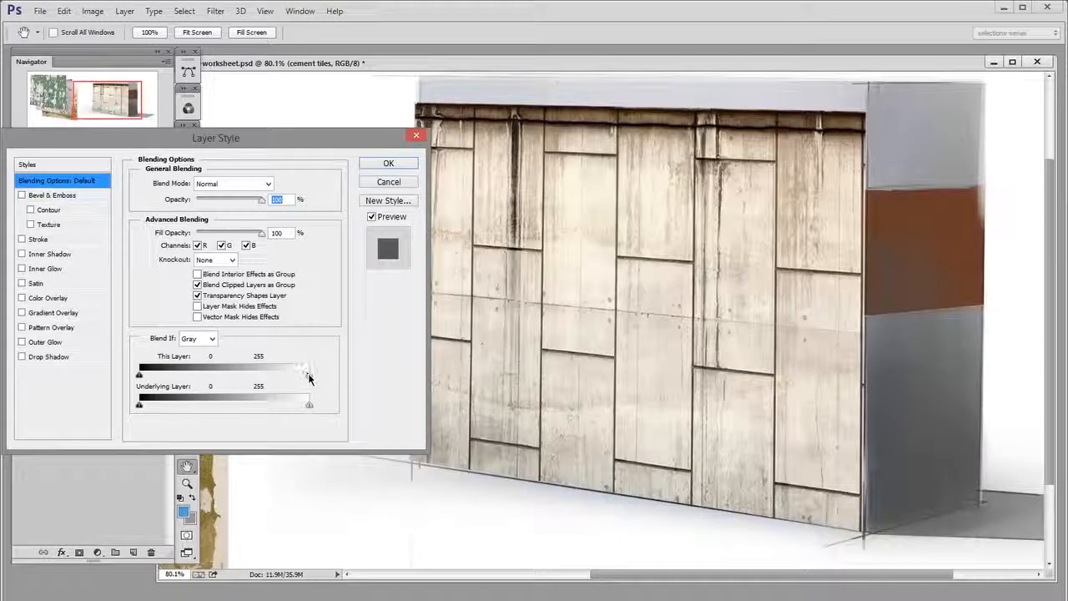
pyautogui.moveTo(309, 378); pyautogui.dragTo(222, 388)
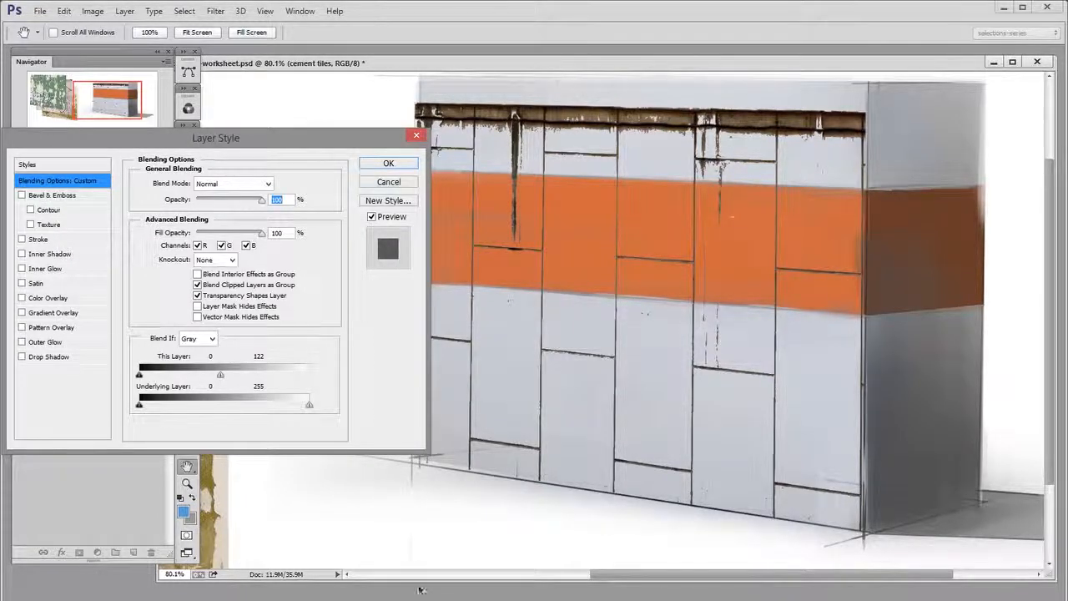
pyautogui.press('alt')
pyautogui.moveTo(219, 376); pyautogui.dragTo(205, 375)
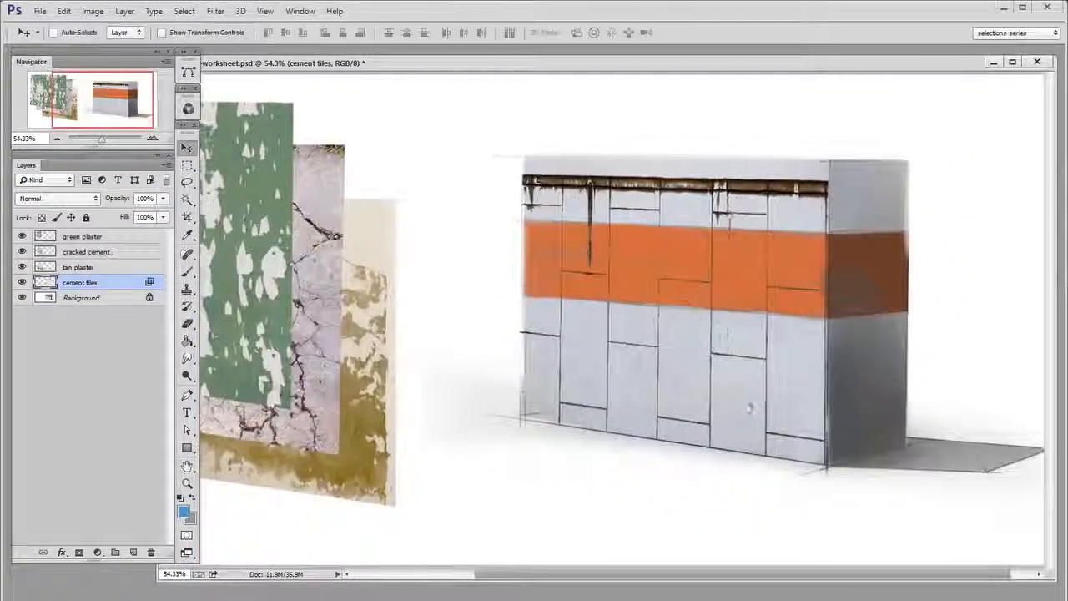
# Undo the cement tiles' blending and their move onto the box
pyautogui.moveTo(749, 408); pyautogui.dragTo(790, 410)
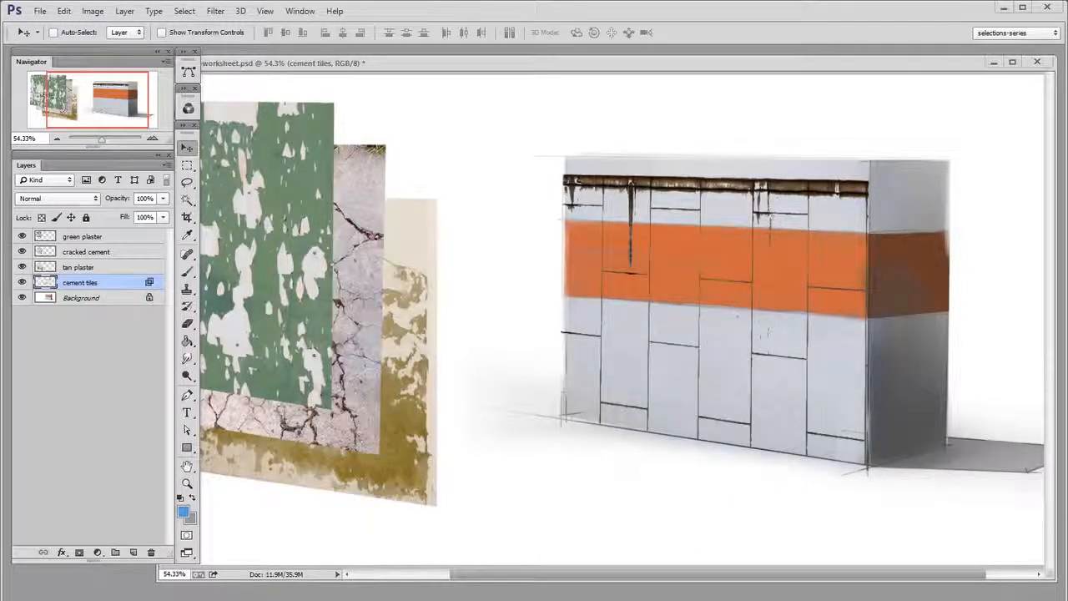
pyautogui.hotkey('ctrl', 'z')
pyautogui.hotkey('ctrl', 'z')
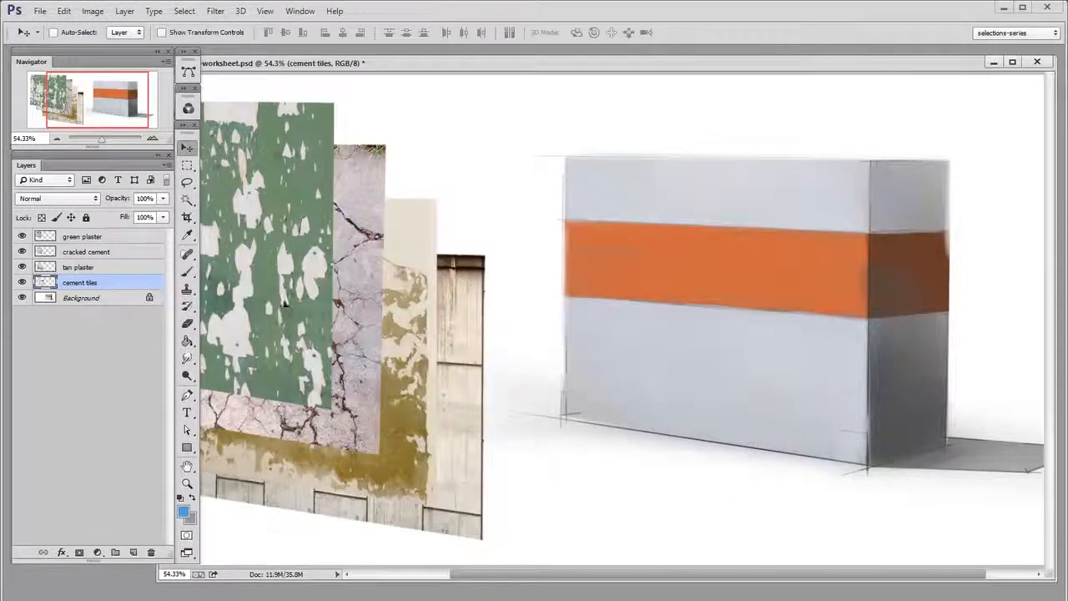
# Move the green plaster texture onto the front face of the striped box and align it with the edges
pyautogui.keyDown('ctrl'); pyautogui.click(284, 299); pyautogui.keyUp('ctrl')
pyautogui.moveTo(286, 298); pyautogui.dragTo(818, 353)
pyautogui.moveTo(821, 397); pyautogui.dragTo(824, 399)
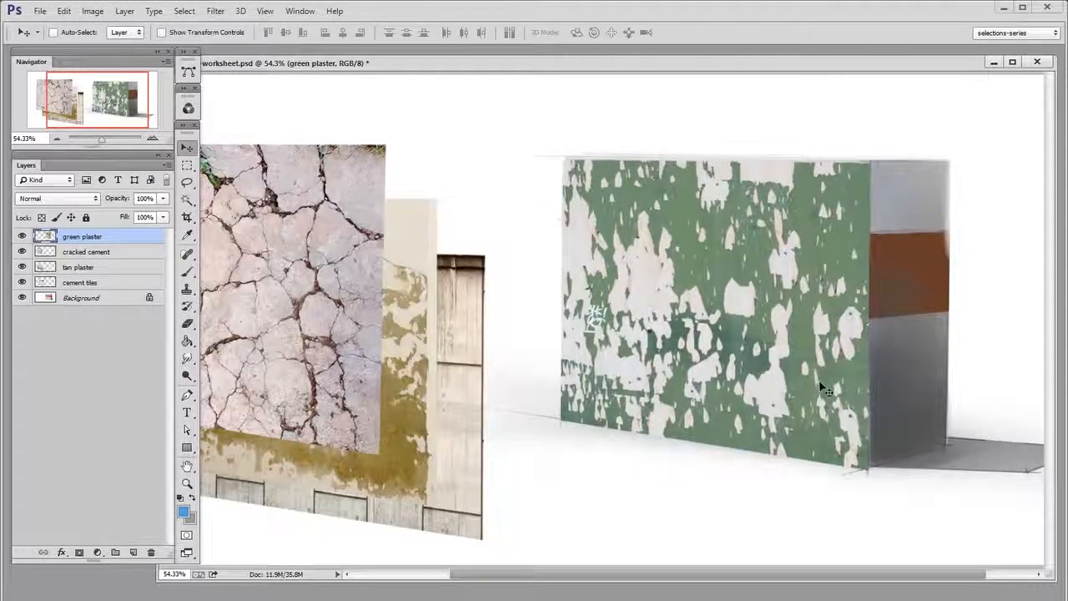
# Hide the green plaster's darker green areas by raising This Layer's black Blend If slider to 168 in Gray
pyautogui.click(61, 553)
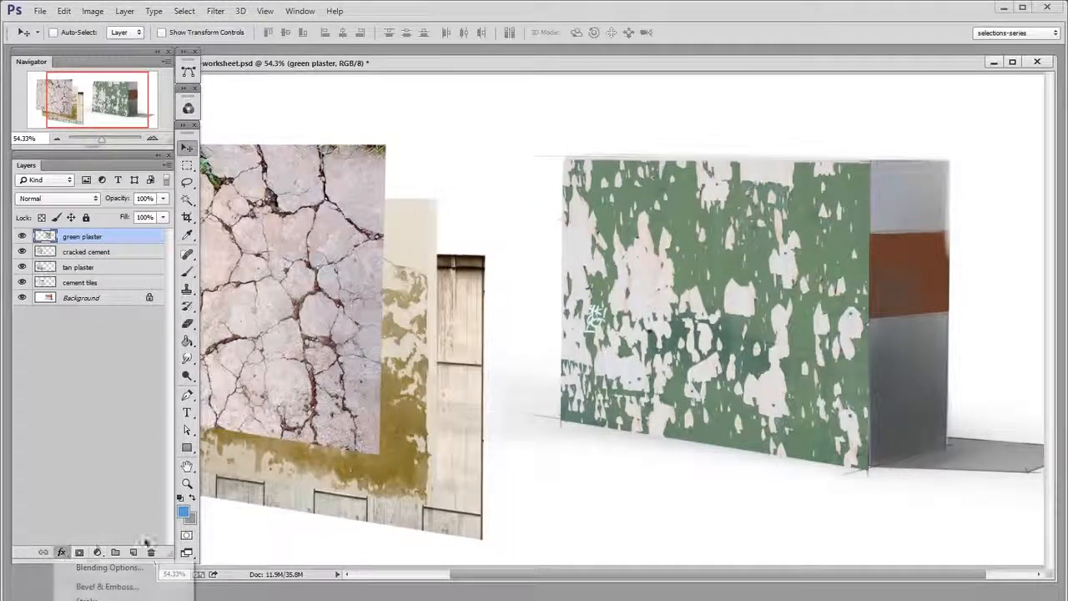
pyautogui.click(148, 571)
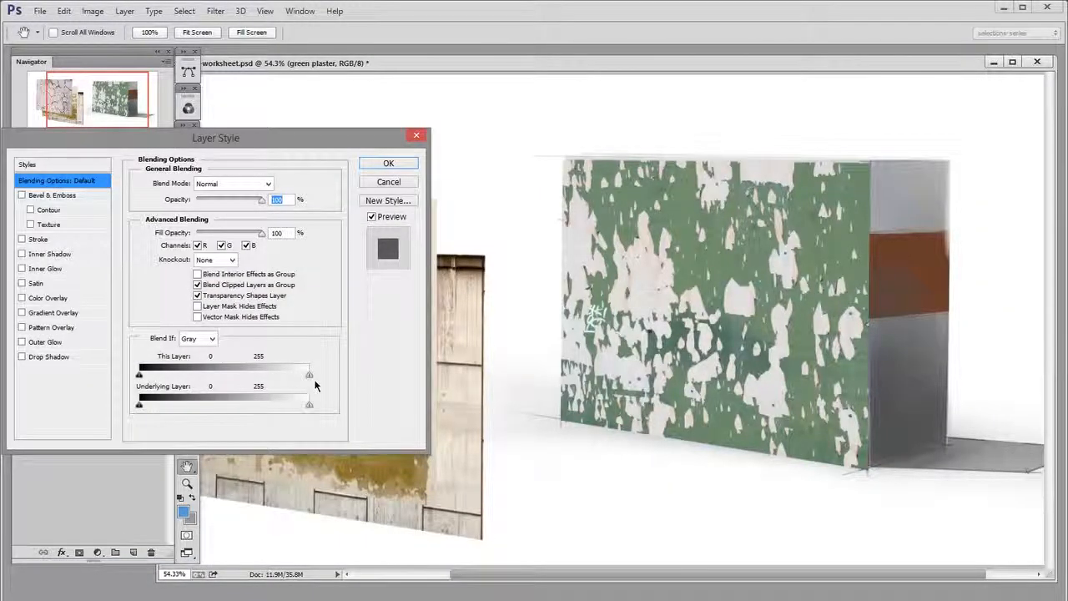
pyautogui.moveTo(140, 374); pyautogui.dragTo(252, 380)
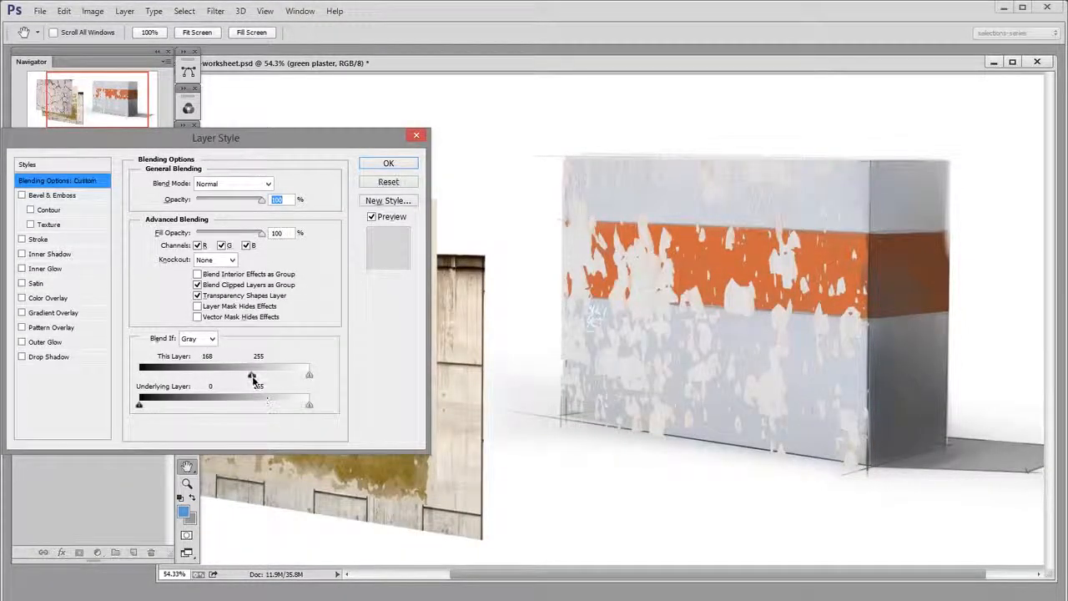
pyautogui.click(388, 163)
# Examine up close how the light plaster chips blend over the box's front face and orange stripe
pyautogui.press('z')
pyautogui.moveTo(787, 359); pyautogui.dragTo(822, 369)
pyautogui.press('v')
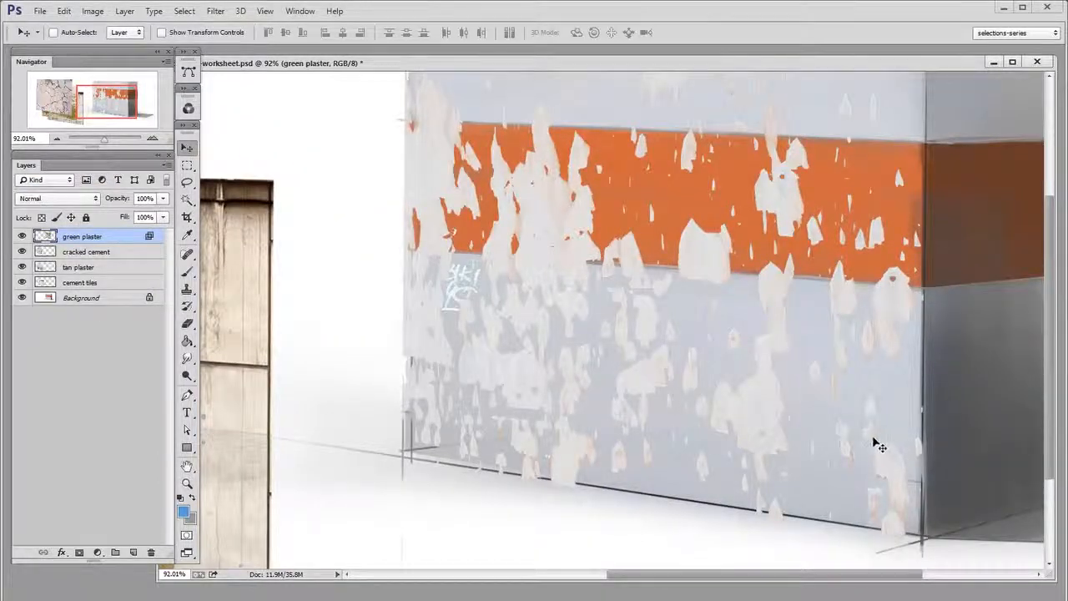
pyautogui.press('z')
pyautogui.moveTo(876, 447); pyautogui.dragTo(832, 444)
pyautogui.press('v')
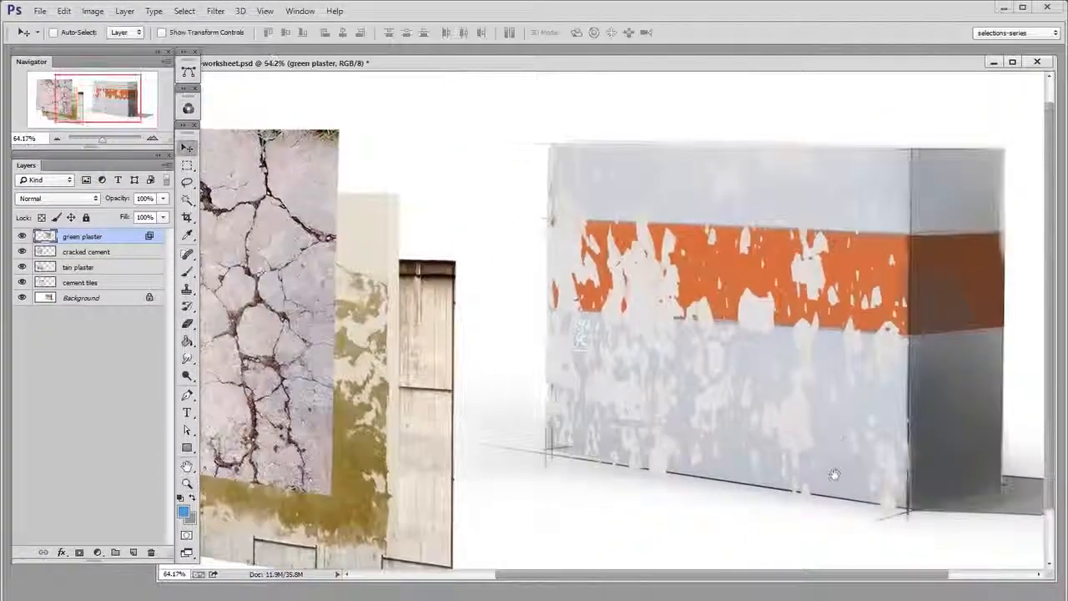
pyautogui.press('z')
pyautogui.moveTo(854, 480); pyautogui.dragTo(813, 492)
pyautogui.press('v')
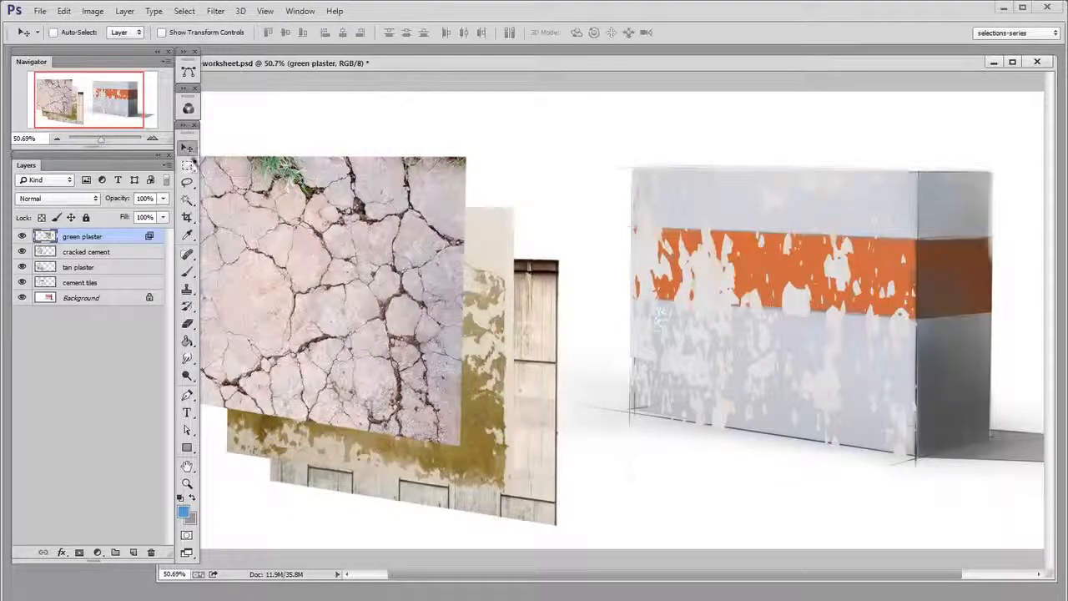
# Move the cracked cement texture onto the box's front face and place its layer above green plaster
pyautogui.keyDown('ctrl'); pyautogui.click(377, 380); pyautogui.keyUp('ctrl')
pyautogui.moveTo(377, 380); pyautogui.dragTo(818, 378)
pyautogui.moveTo(114, 252); pyautogui.dragTo(114, 234)
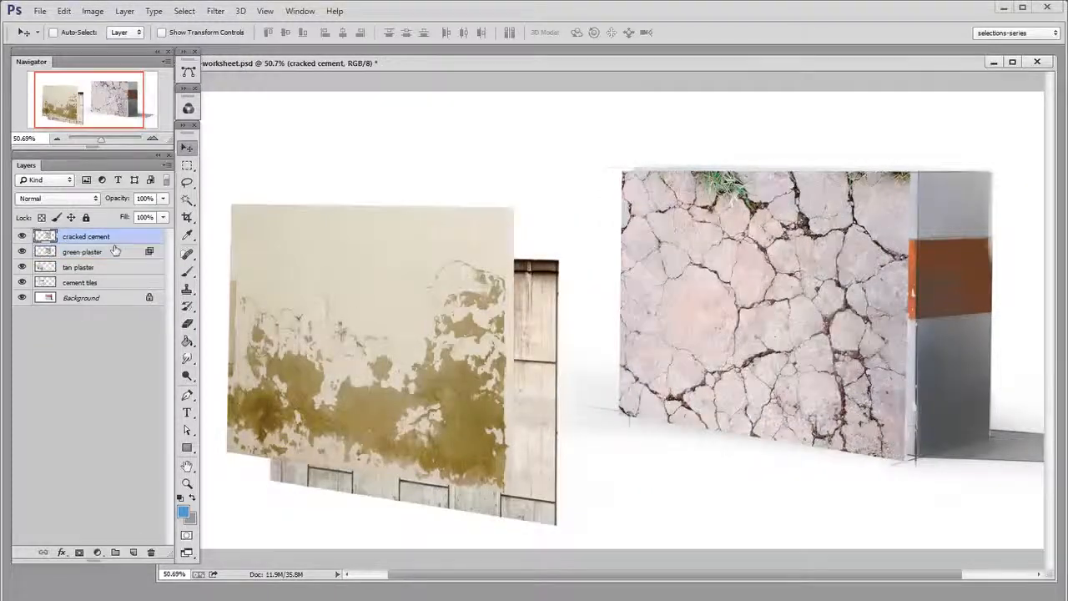
pyautogui.moveTo(839, 404); pyautogui.dragTo(849, 403)
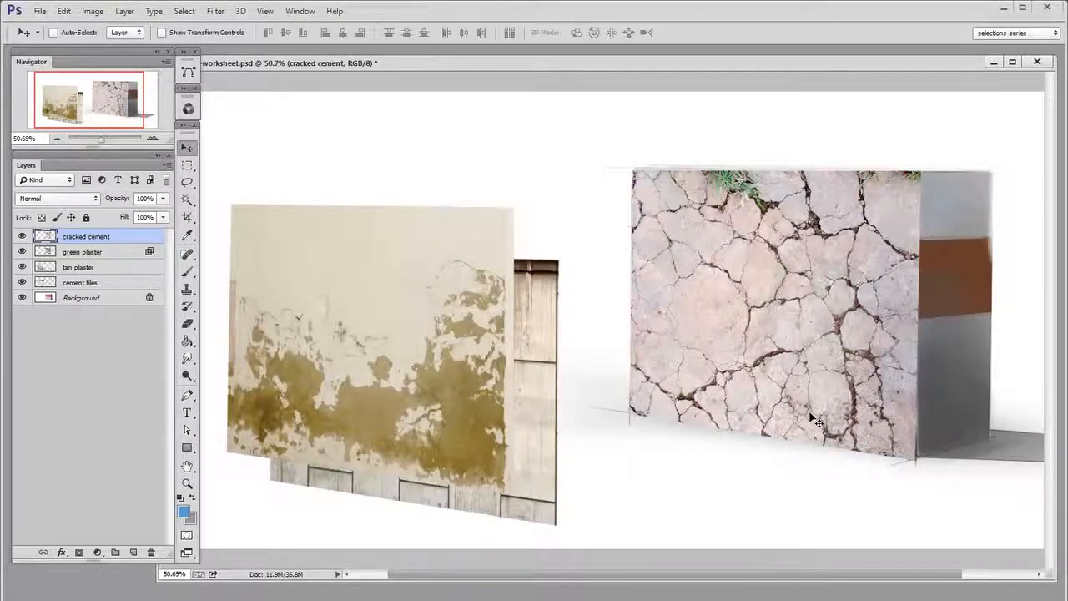
pyautogui.moveTo(835, 436); pyautogui.dragTo(711, 437)
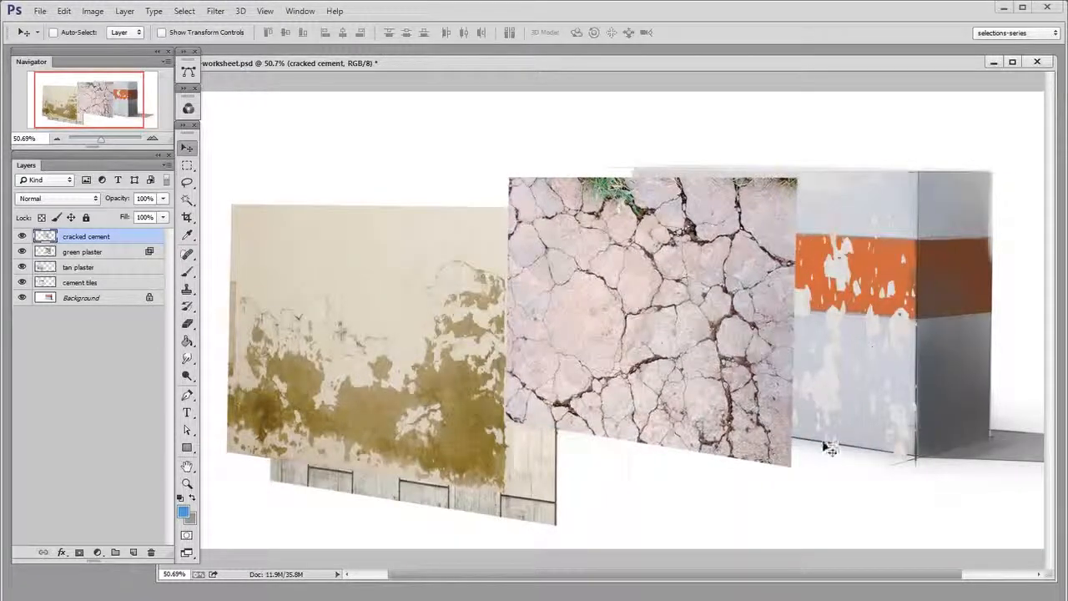
pyautogui.moveTo(755, 455); pyautogui.dragTo(880, 447)
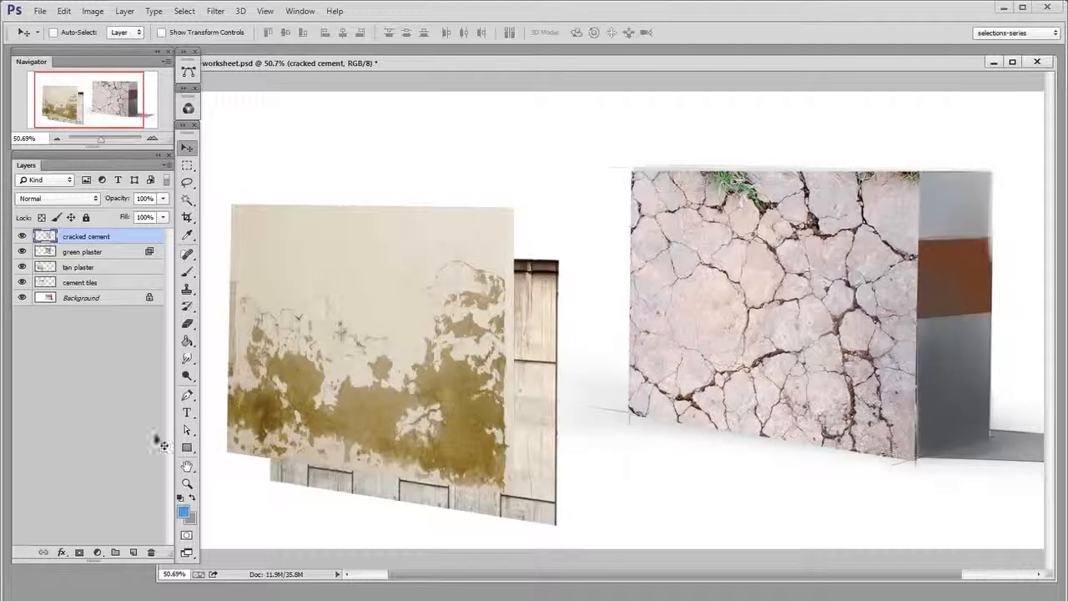
# Blend the cracked cement with Gray Blend If: set This Layer's white to 152 and split the Underlying Layer's white to 210 / 219
pyautogui.click(61, 553)
pyautogui.click(121, 574)
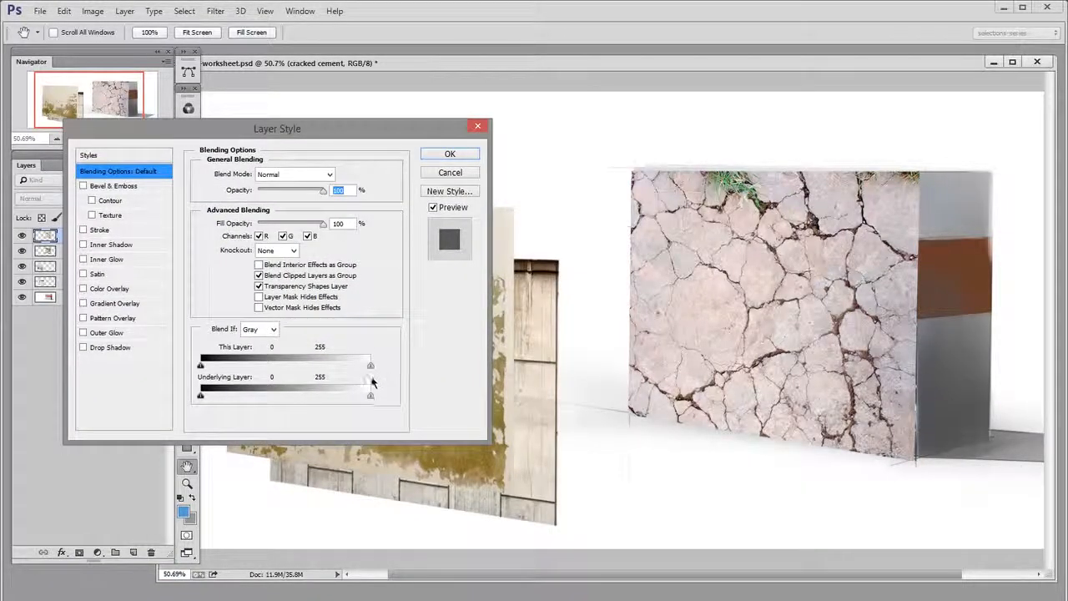
pyautogui.moveTo(371, 365); pyautogui.dragTo(301, 371)
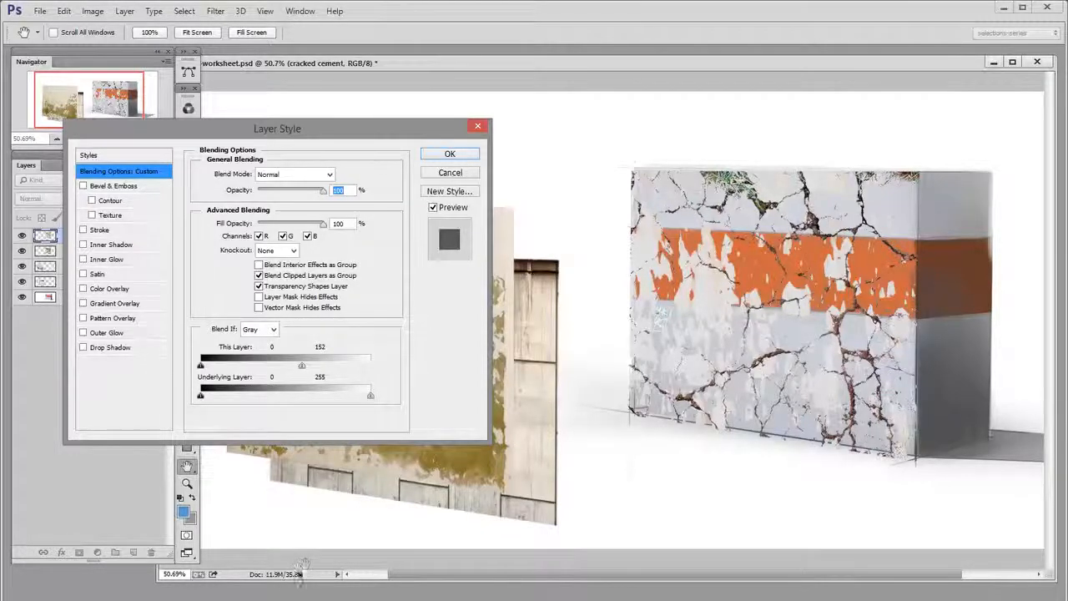
pyautogui.moveTo(373, 395); pyautogui.dragTo(340, 399)
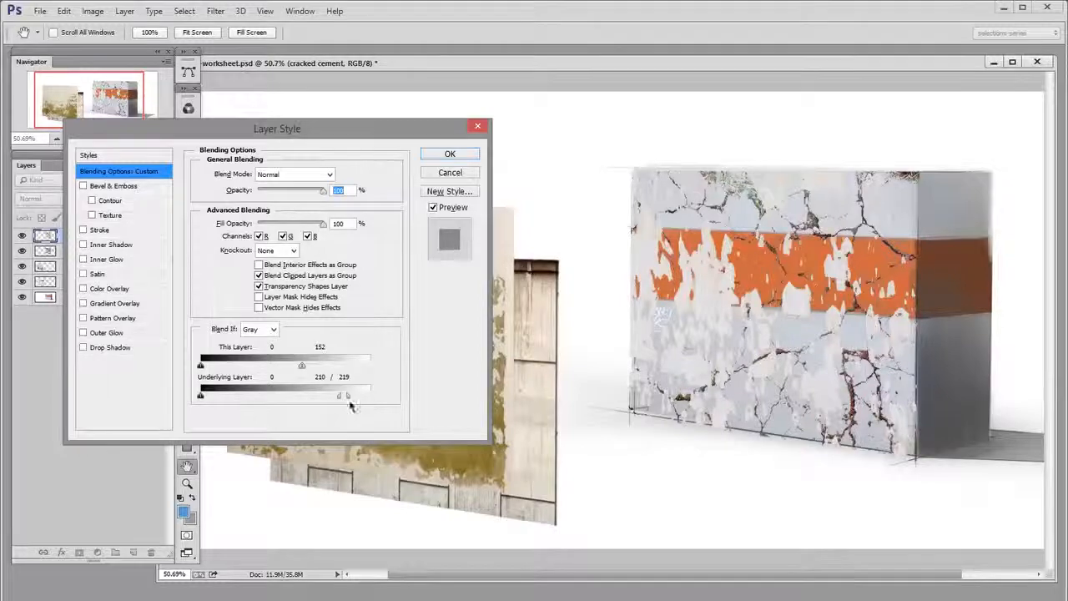
pyautogui.click(446, 155)
pyautogui.press('z')
pyautogui.moveTo(818, 397); pyautogui.dragTo(872, 397)
pyautogui.press('v')
pyautogui.moveTo(918, 254); pyautogui.dragTo(818, 318)
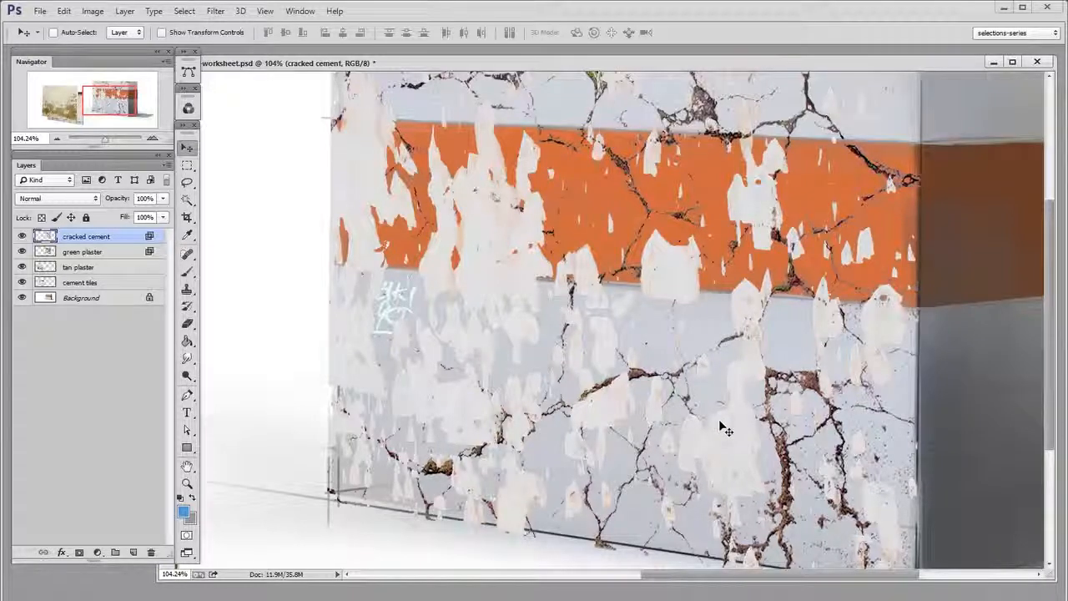
pyautogui.press('z')
pyautogui.moveTo(908, 464); pyautogui.dragTo(863, 493)
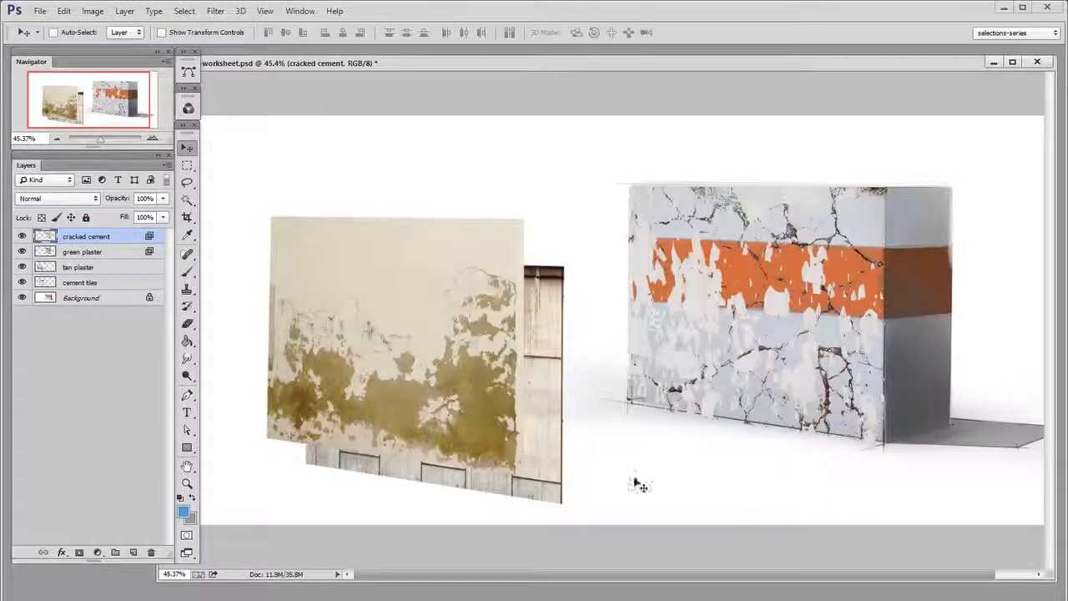
# Add a new layer above cracked cement and paint a large light blue area across the box's side and surroundings with a hard round brush
pyautogui.hotkey('ctrl', 'shift', 'alt', 'n')
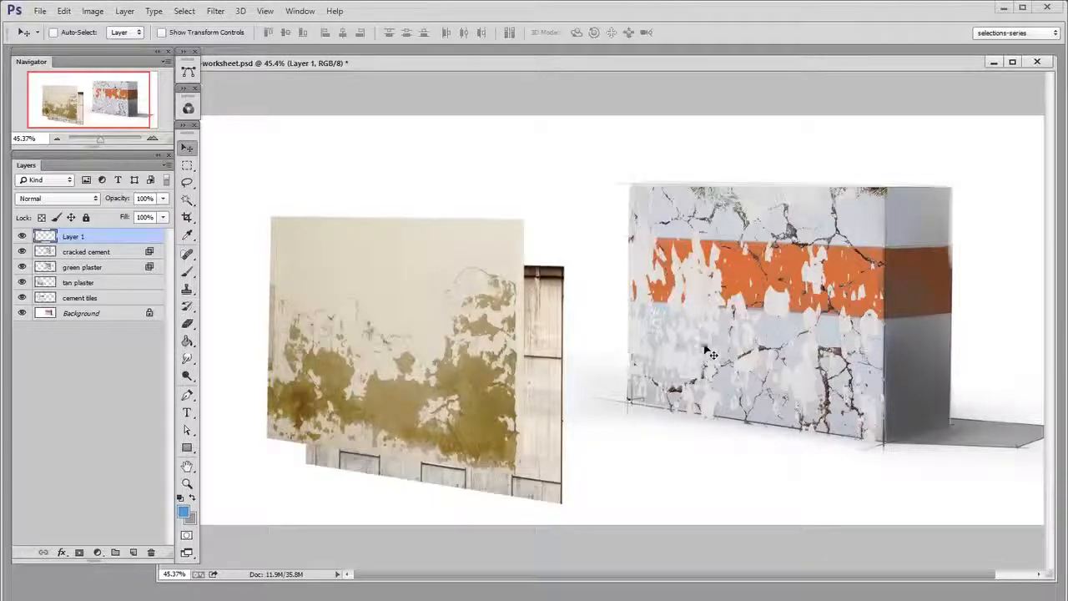
pyautogui.moveTo(694, 367); pyautogui.dragTo(643, 364)
pyautogui.press('b')
pyautogui.rightClick(710, 312)
pyautogui.click(731, 407)
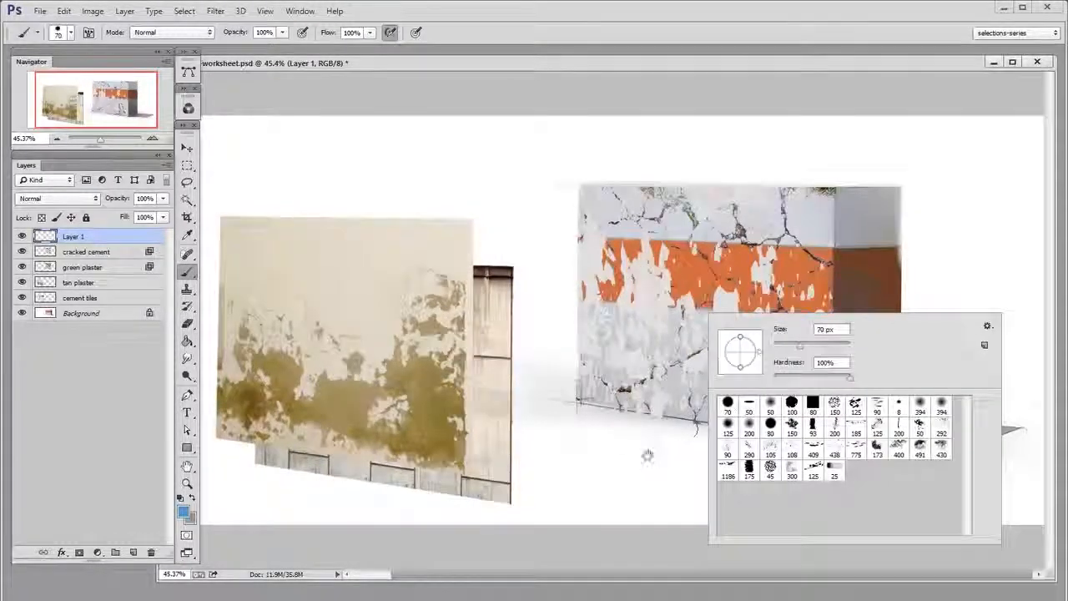
pyautogui.moveTo(660, 445); pyautogui.dragTo(663, 446)
pyautogui.press('n')
pyautogui.click(993, 275)
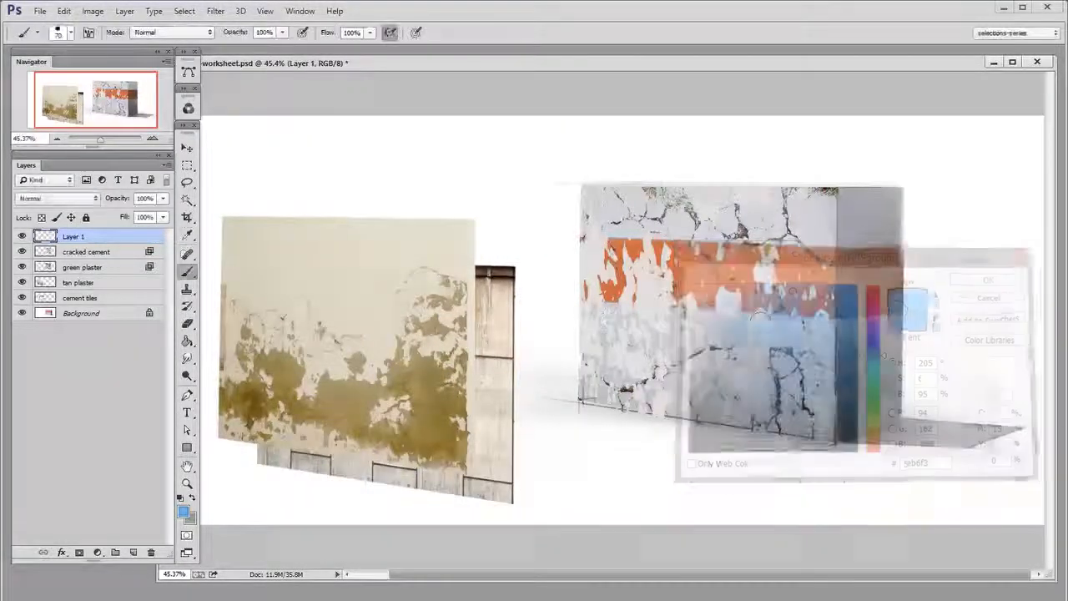
pyautogui.moveTo(826, 450)
pyautogui.mouseDown()
pyautogui.moveTo(952, 317)
pyautogui.moveTo(876, 250)
pyautogui.moveTo(734, 318)
pyautogui.mouseUp()
# Limit the blue paint to the brightest tones beneath it by raising the Underlying Layer's black Blend If slider to about 228
pyautogui.click(61, 552)
pyautogui.click(138, 571)
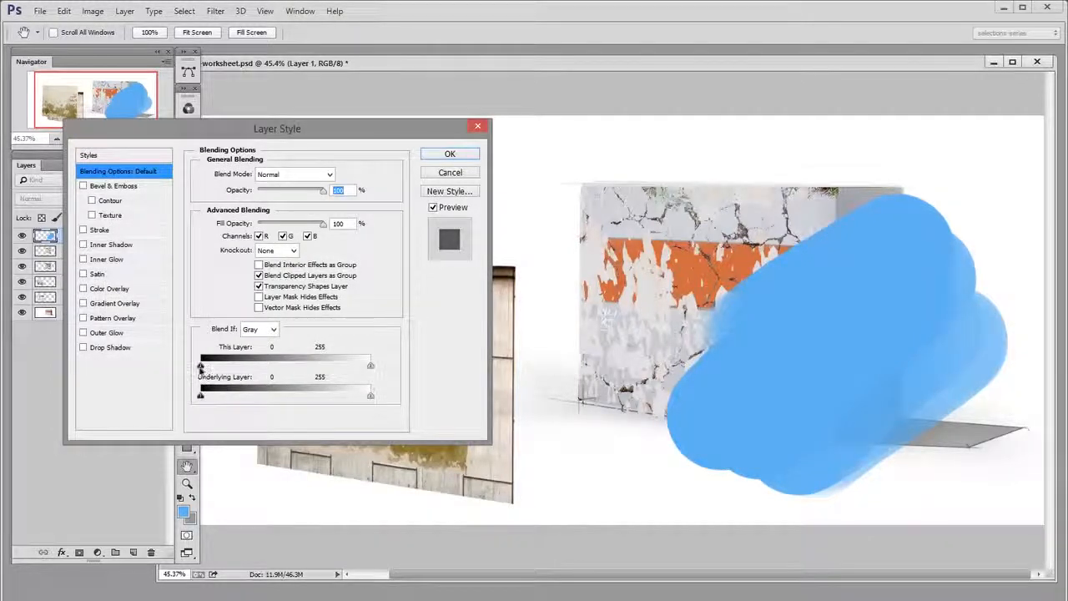
pyautogui.moveTo(278, 367); pyautogui.dragTo(199, 367)
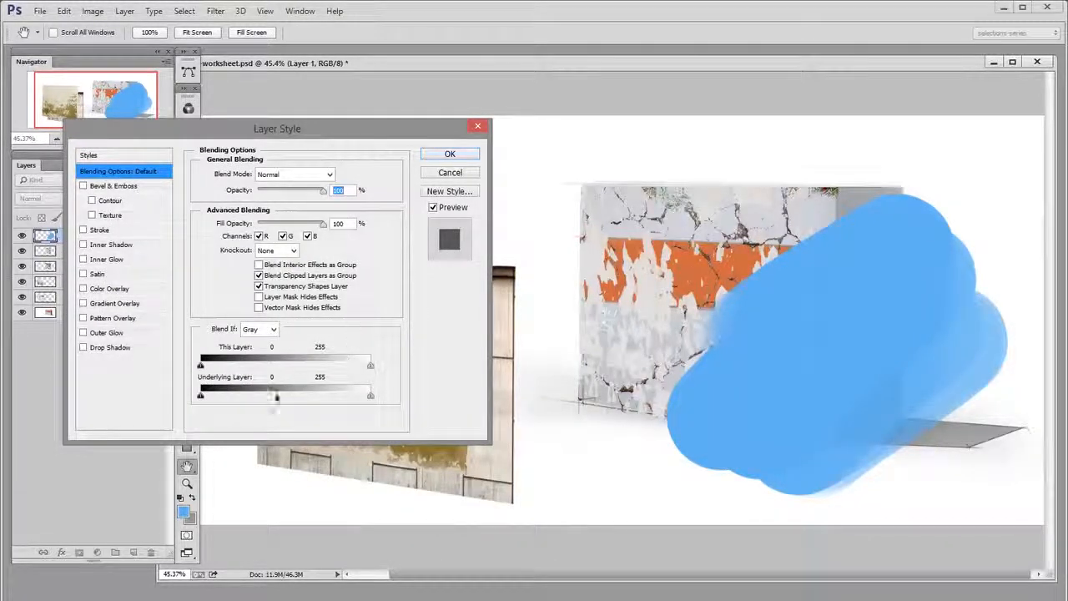
pyautogui.moveTo(200, 400); pyautogui.dragTo(352, 407)
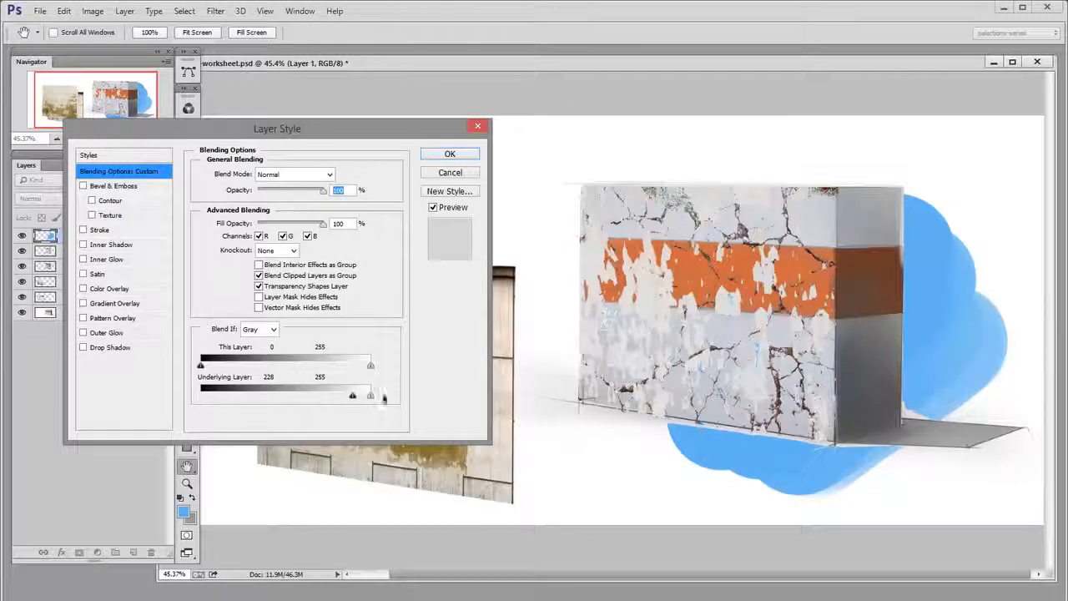
pyautogui.moveTo(352, 399); pyautogui.dragTo(352, 400)
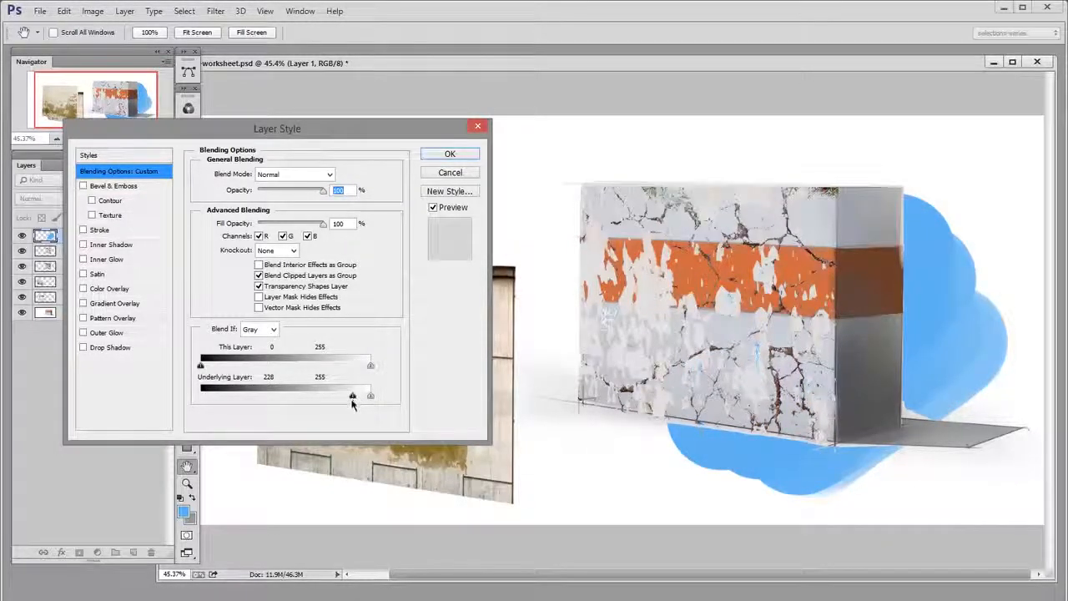
pyautogui.moveTo(352, 398); pyautogui.dragTo(350, 400)
pyautogui.click(467, 157)
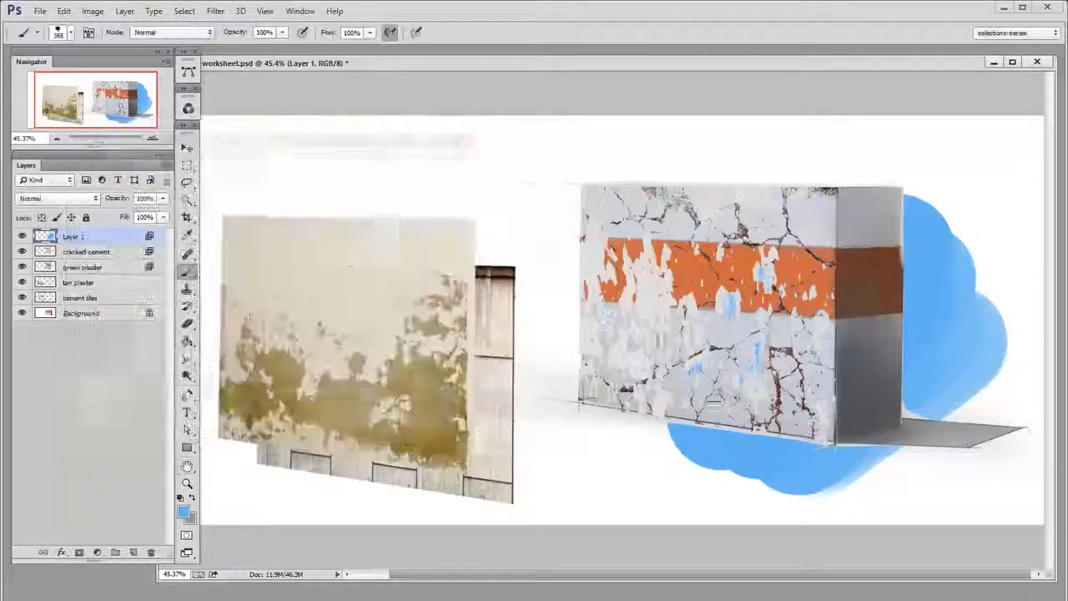
# Switch to the cavern temple painting and make its Linear Dodge (Add) layer active
pyautogui.hotkey('ctrl', 'space')
pyautogui.moveTo(830, 292)
pyautogui.mouseDown()
pyautogui.moveTo(859, 285)
pyautogui.moveTo(775, 365)
pyautogui.mouseUp()
pyautogui.press('space')
pyautogui.keyDown('alt'); pyautogui.rightClick(813, 214); pyautogui.keyUp('alt')
pyautogui.moveTo(841, 200)
pyautogui.mouseDown()
pyautogui.moveTo(791, 166)
pyautogui.moveTo(863, 163)
pyautogui.moveTo(925, 212)
pyautogui.mouseUp()
pyautogui.press('space')
pyautogui.moveTo(825, 493)
pyautogui.mouseDown()
pyautogui.moveTo(918, 272)
pyautogui.moveTo(921, 287)
pyautogui.mouseUp()
pyautogui.moveTo(384, 303)
pyautogui.mouseDown()
pyautogui.moveTo(383, 214)
pyautogui.moveTo(380, 350)
pyautogui.moveTo(400, 429)
pyautogui.moveTo(543, 417)
pyautogui.moveTo(584, 438)
pyautogui.mouseUp()
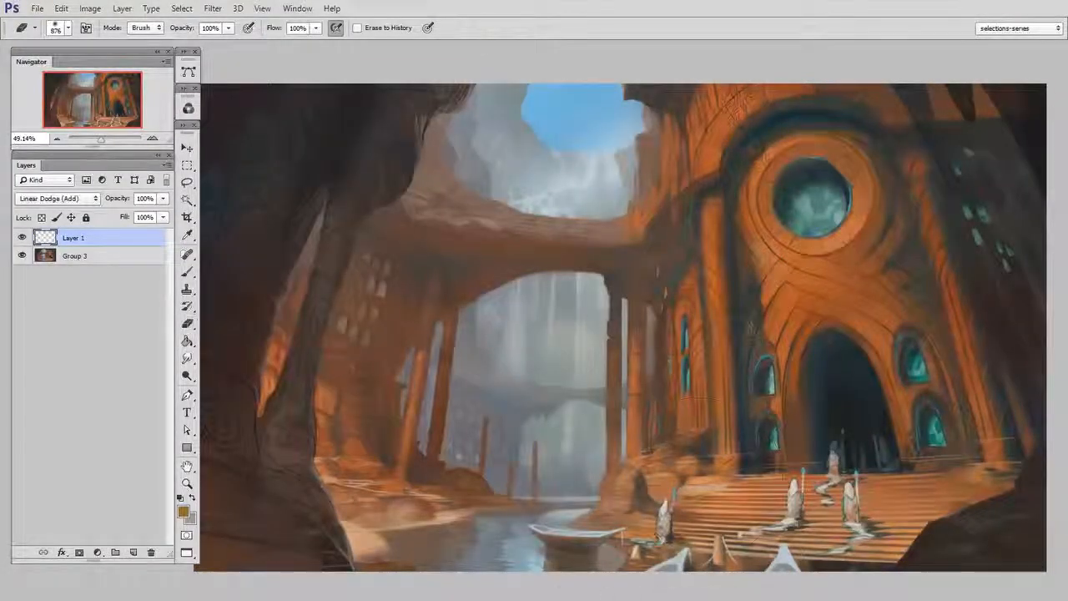
# Paint a warm golden glow over the steps, rocks and lower cavern on the Linear Dodge (Add) layer with a large soft brush
pyautogui.press('b')
pyautogui.keyDown('alt'); pyautogui.rightClick(692, 496); pyautogui.keyUp('alt')
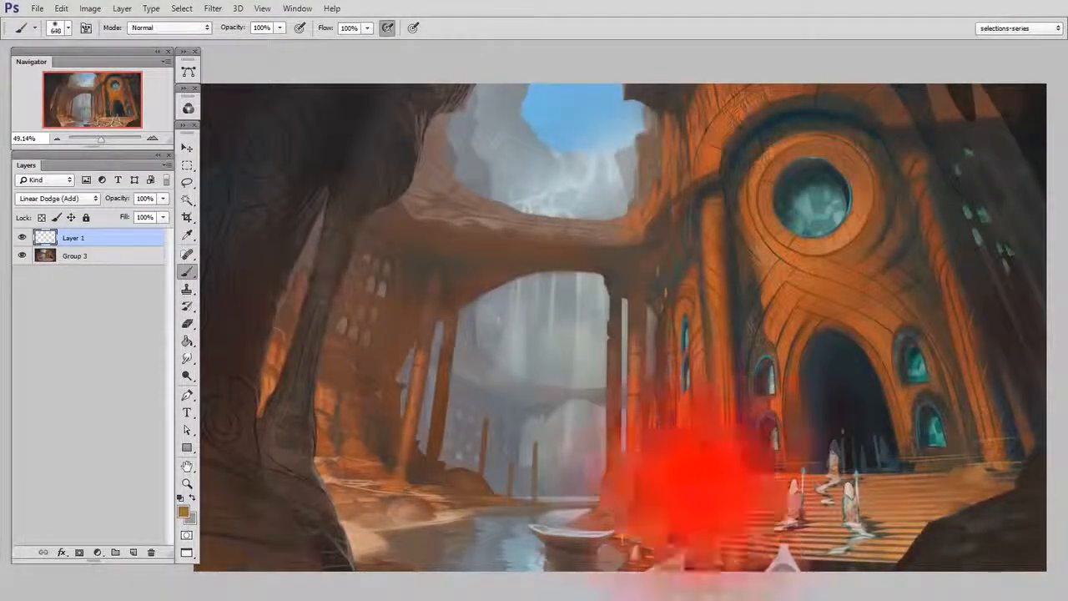
pyautogui.moveTo(701, 492)
pyautogui.mouseDown()
pyautogui.moveTo(658, 523)
pyautogui.moveTo(929, 506)
pyautogui.moveTo(799, 507)
pyautogui.moveTo(733, 523)
pyautogui.moveTo(770, 514)
pyautogui.mouseUp()
pyautogui.moveTo(454, 479)
pyautogui.mouseDown()
pyautogui.moveTo(359, 467)
pyautogui.moveTo(284, 434)
pyautogui.moveTo(400, 492)
pyautogui.mouseUp()
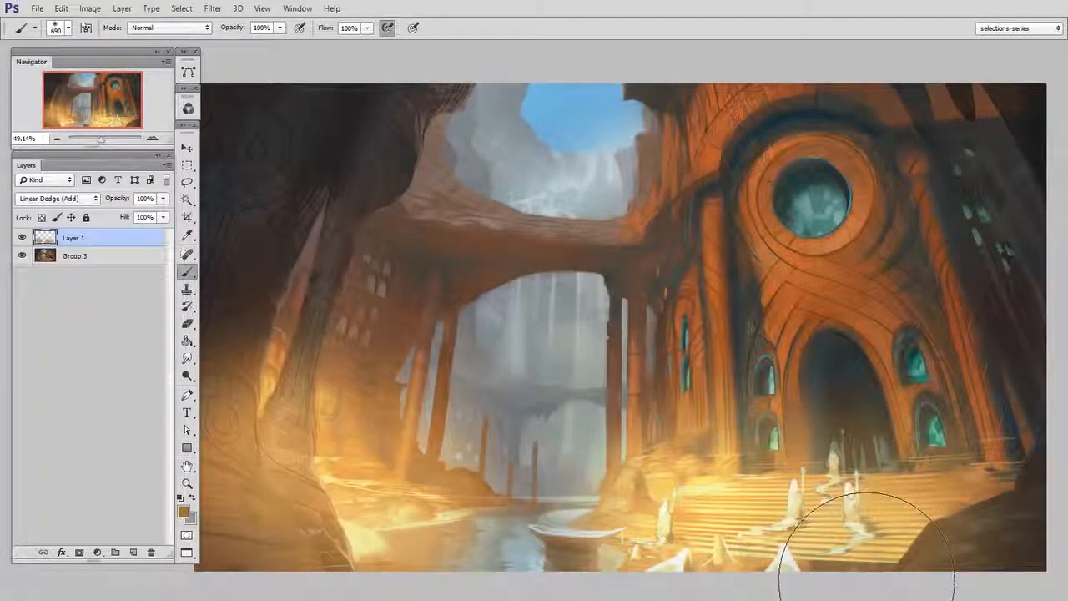
# Keep the glow off dark areas by splitting the Underlying Layer's black Blend If slider to 104 / 134
pyautogui.click(61, 553)
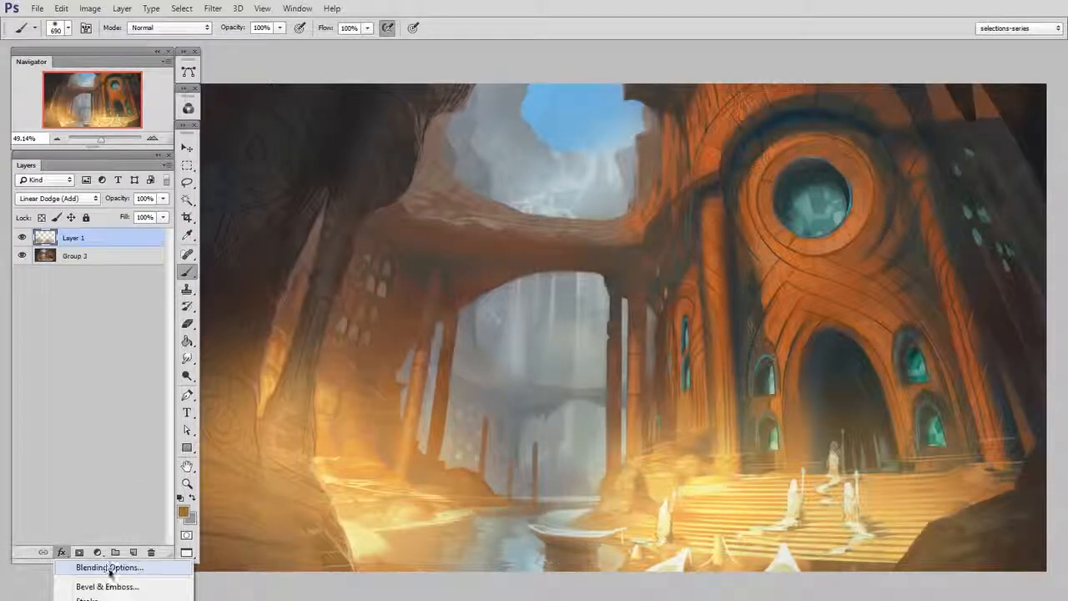
pyautogui.click(117, 563)
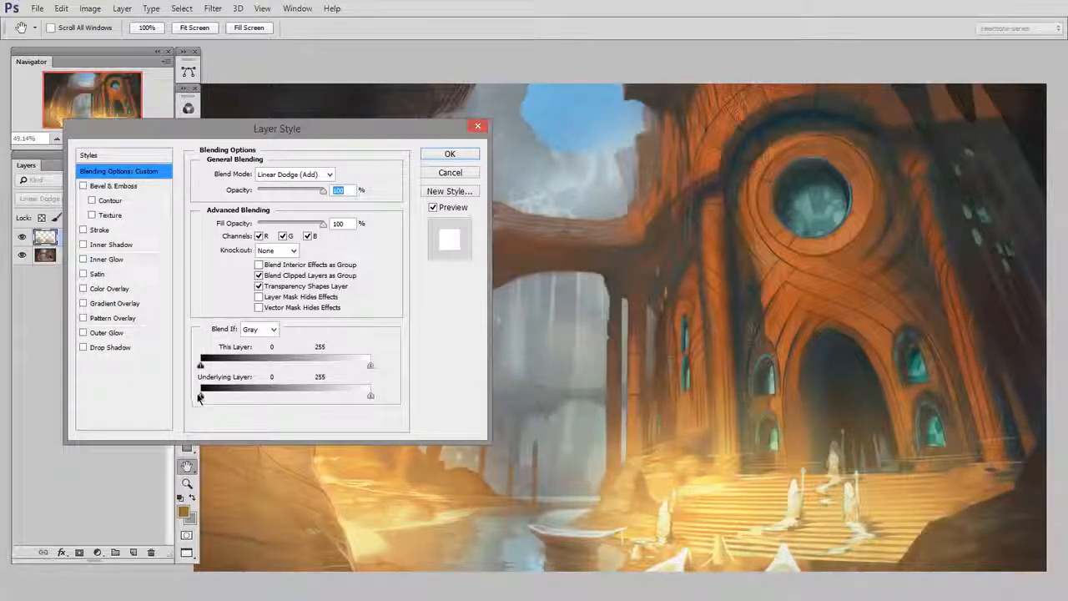
pyautogui.moveTo(215, 398); pyautogui.dragTo(262, 399)
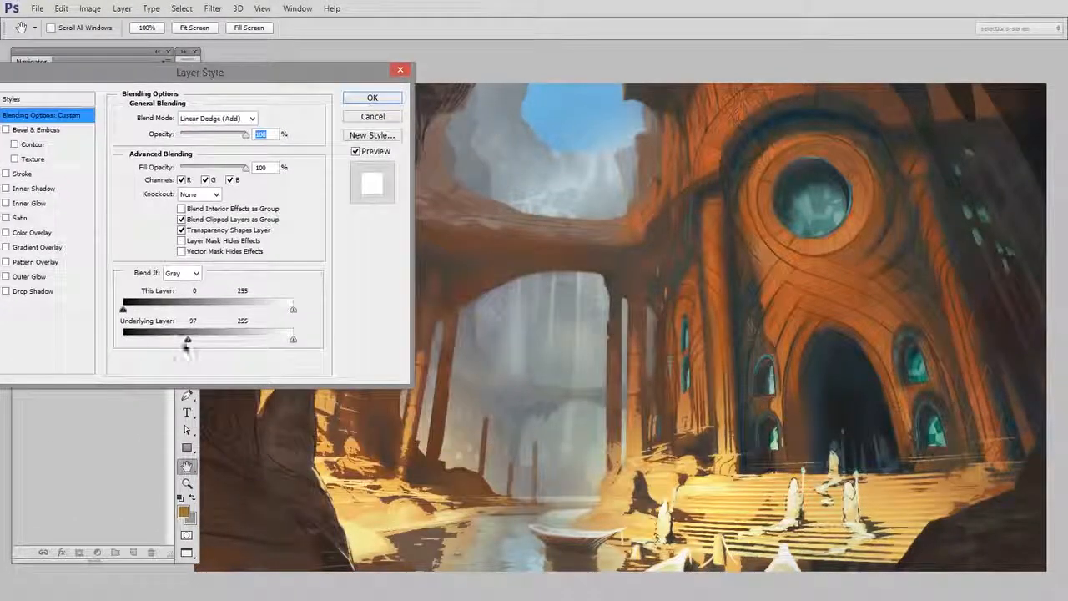
pyautogui.moveTo(186, 349); pyautogui.dragTo(194, 340)
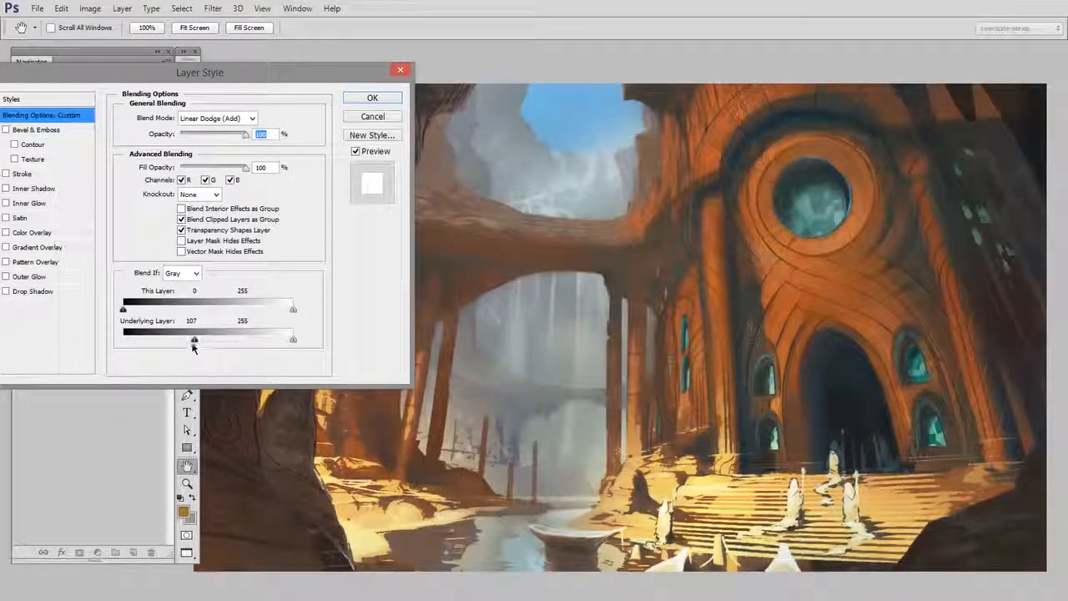
pyautogui.moveTo(195, 339); pyautogui.dragTo(214, 342)
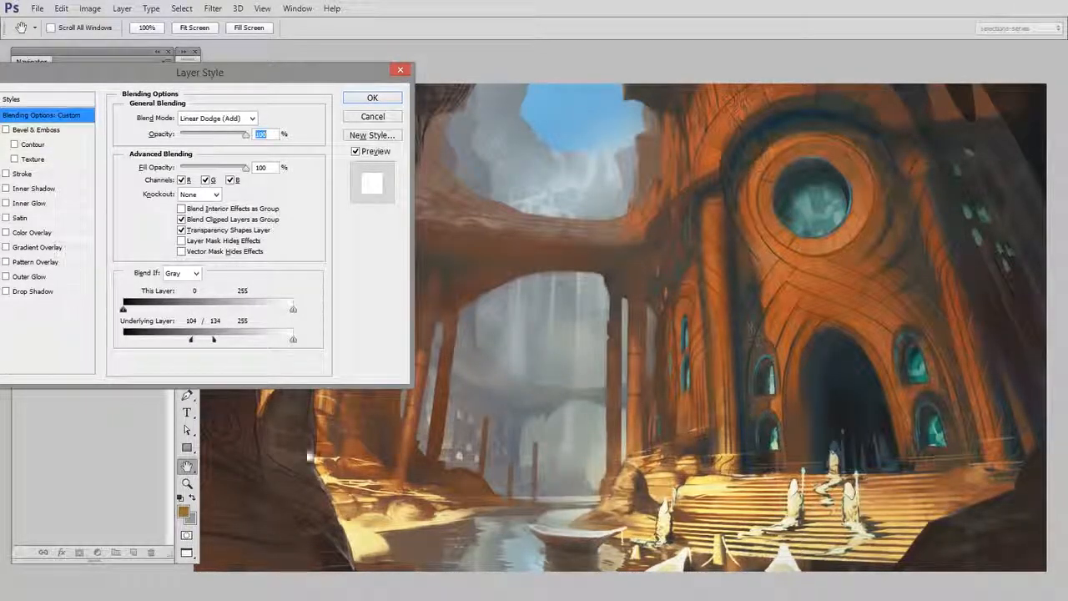
pyautogui.click(372, 98)
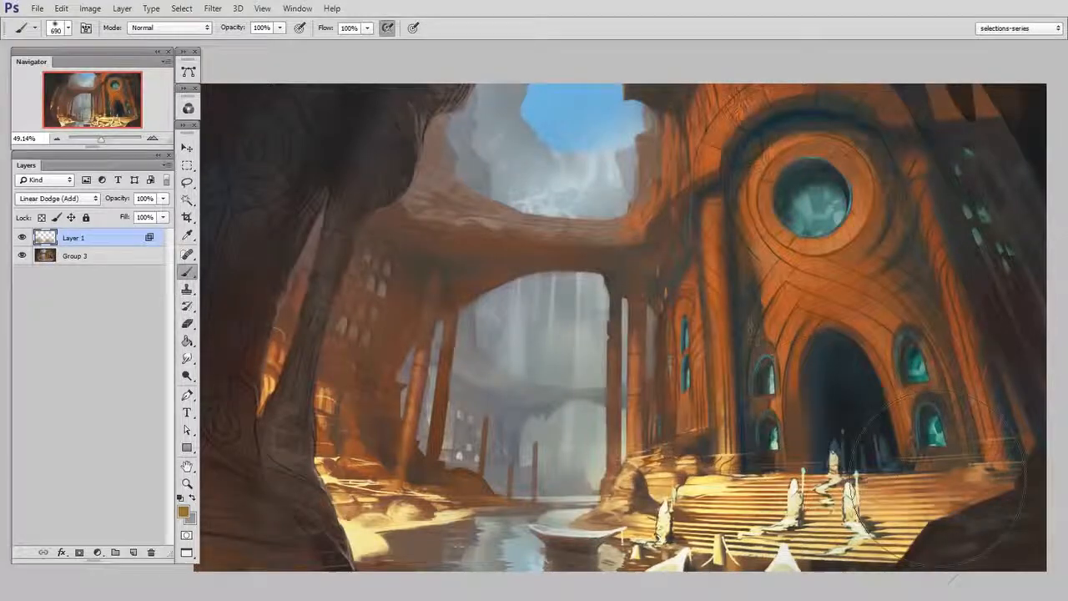
# Paint more warm glow over the misty waterfall behind the rock arch on the Linear Dodge (Add) layer
pyautogui.moveTo(826, 354); pyautogui.dragTo(916, 355)
pyautogui.moveTo(518, 385); pyautogui.dragTo(592, 367)
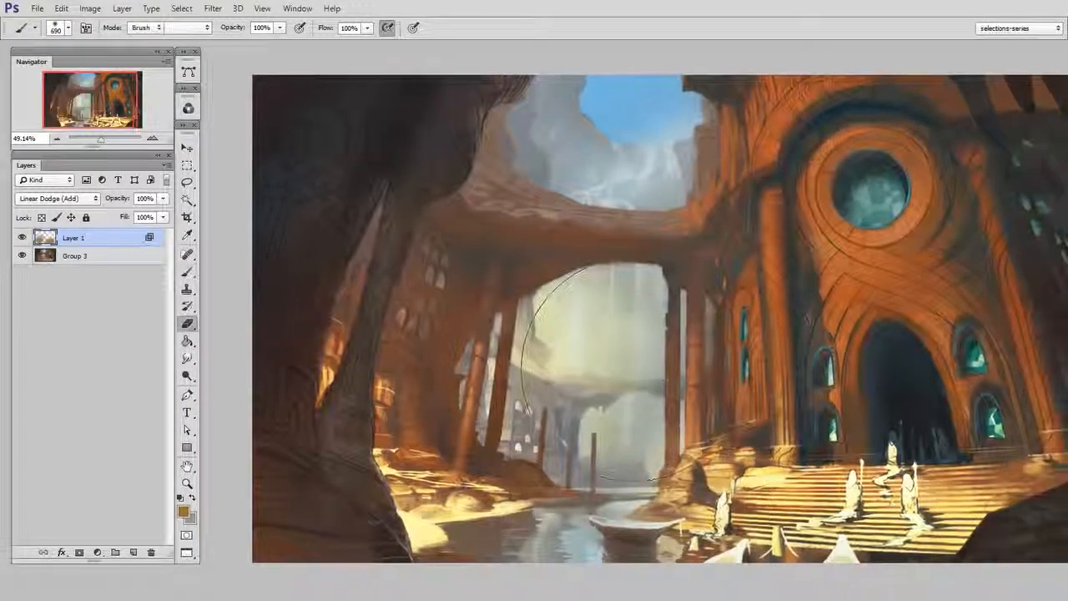
pyautogui.rightClick(645, 371)
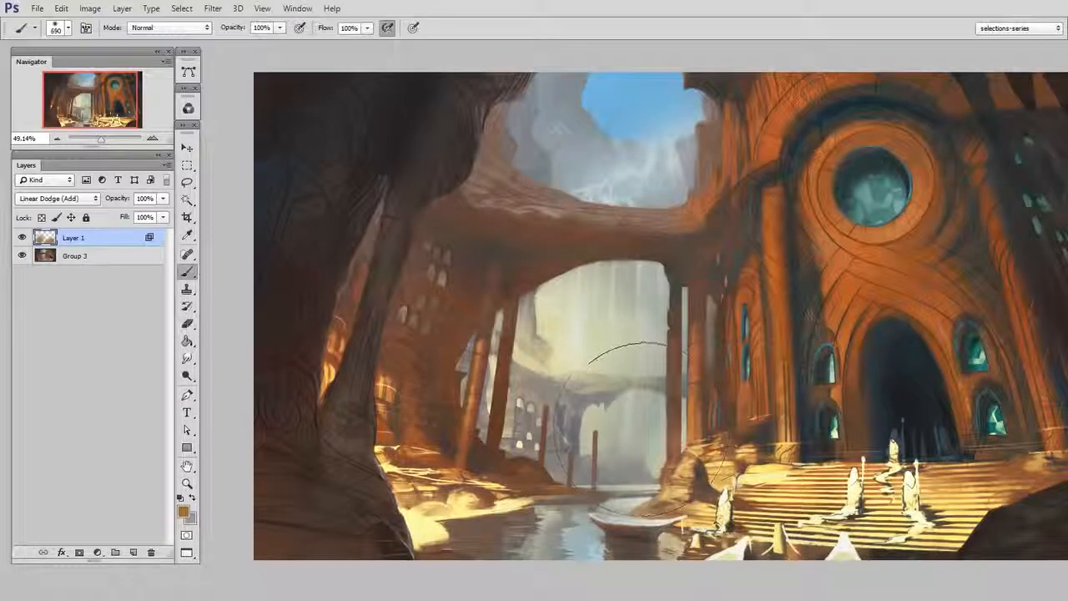
# Refine the warm glow over the misty waterfall behind the rock arch, erasing the excess with the Eraser
pyautogui.moveTo(635, 426); pyautogui.dragTo(626, 334)
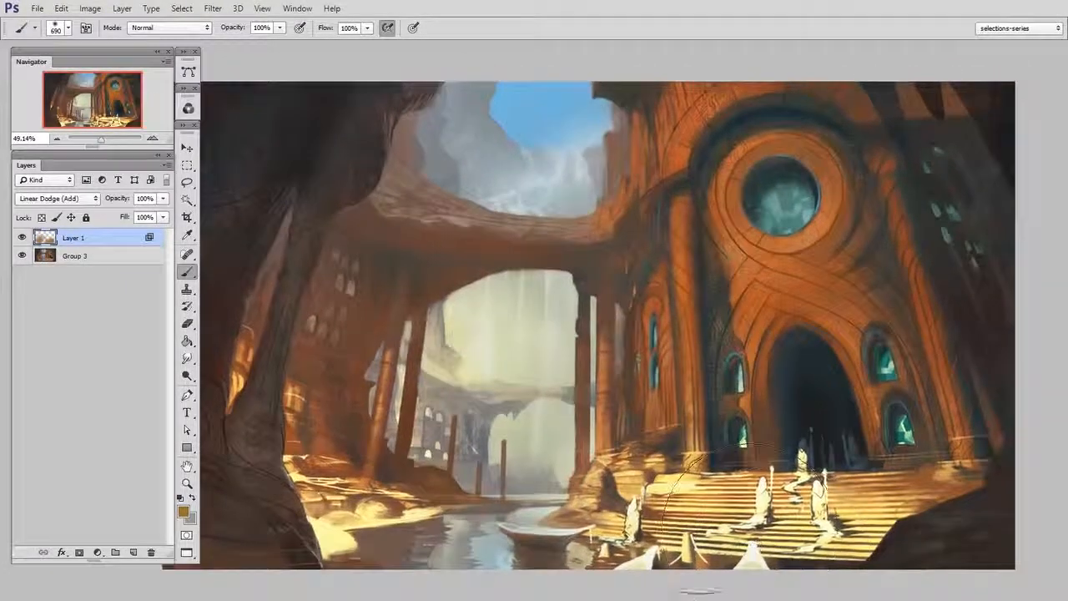
pyautogui.press('e')
pyautogui.keyDown('alt'); pyautogui.rightClick(564, 389); pyautogui.keyUp('alt')
pyautogui.moveTo(576, 317); pyautogui.dragTo(542, 425)
pyautogui.moveTo(509, 333); pyautogui.dragTo(479, 404)
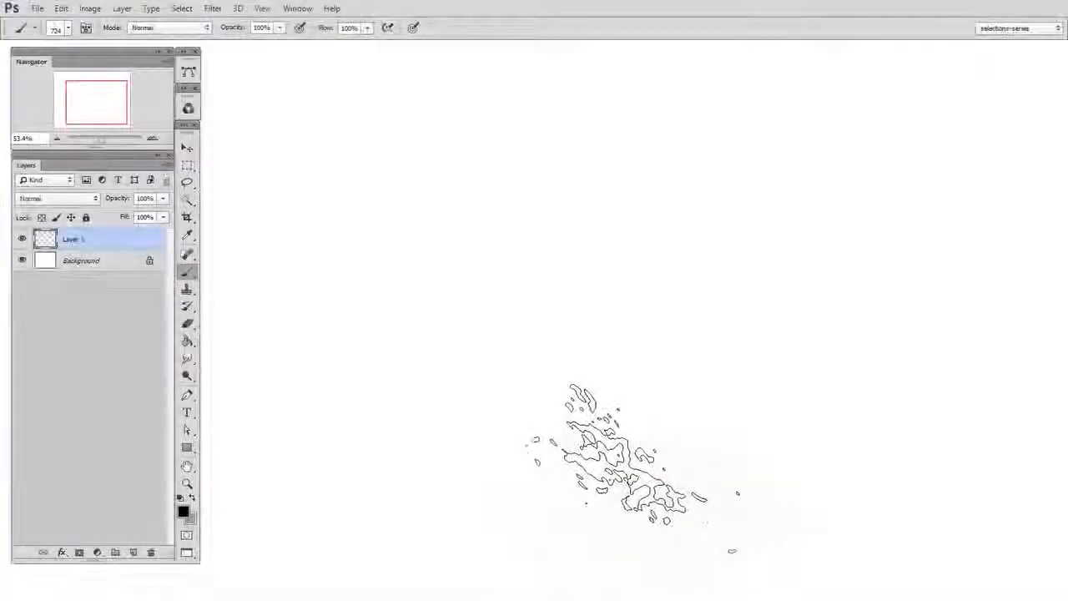
# Try the splatter texture brush on the blank canvas and paint light orange texture across the temple facade around the round window and doorway on Layer 1
pyautogui.moveTo(442, 300)
pyautogui.mouseDown()
pyautogui.moveTo(553, 262)
pyautogui.moveTo(907, 269)
pyautogui.moveTo(805, 396)
pyautogui.moveTo(543, 393)
pyautogui.moveTo(659, 467)
pyautogui.mouseUp()
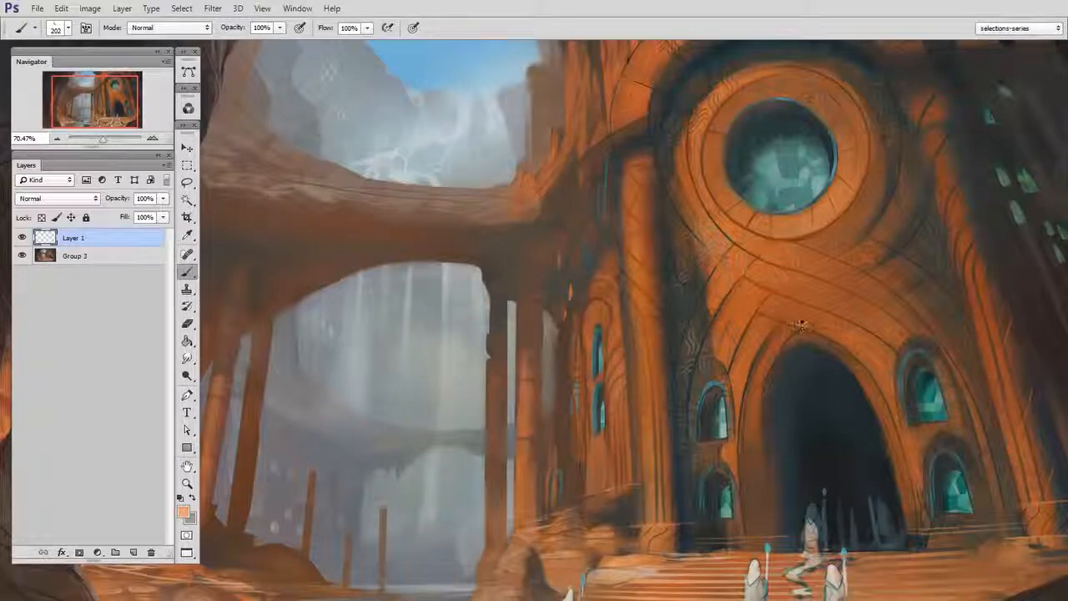
pyautogui.moveTo(701, 307)
pyautogui.mouseDown()
pyautogui.moveTo(723, 292)
pyautogui.moveTo(785, 293)
pyautogui.mouseUp()
pyautogui.moveTo(734, 250)
pyautogui.mouseDown()
pyautogui.moveTo(822, 275)
pyautogui.moveTo(813, 322)
pyautogui.moveTo(843, 300)
pyautogui.mouseUp()
pyautogui.press('.')
pyautogui.moveTo(831, 235)
pyautogui.mouseDown()
pyautogui.moveTo(738, 345)
pyautogui.moveTo(868, 214)
pyautogui.moveTo(900, 315)
pyautogui.moveTo(947, 227)
pyautogui.mouseUp()
pyautogui.moveTo(838, 350); pyautogui.dragTo(797, 133)
pyautogui.moveTo(701, 134)
pyautogui.mouseDown()
pyautogui.moveTo(689, 188)
pyautogui.moveTo(738, 367)
pyautogui.moveTo(705, 442)
pyautogui.mouseUp()
pyautogui.press('.')
pyautogui.moveTo(692, 496); pyautogui.dragTo(739, 464)
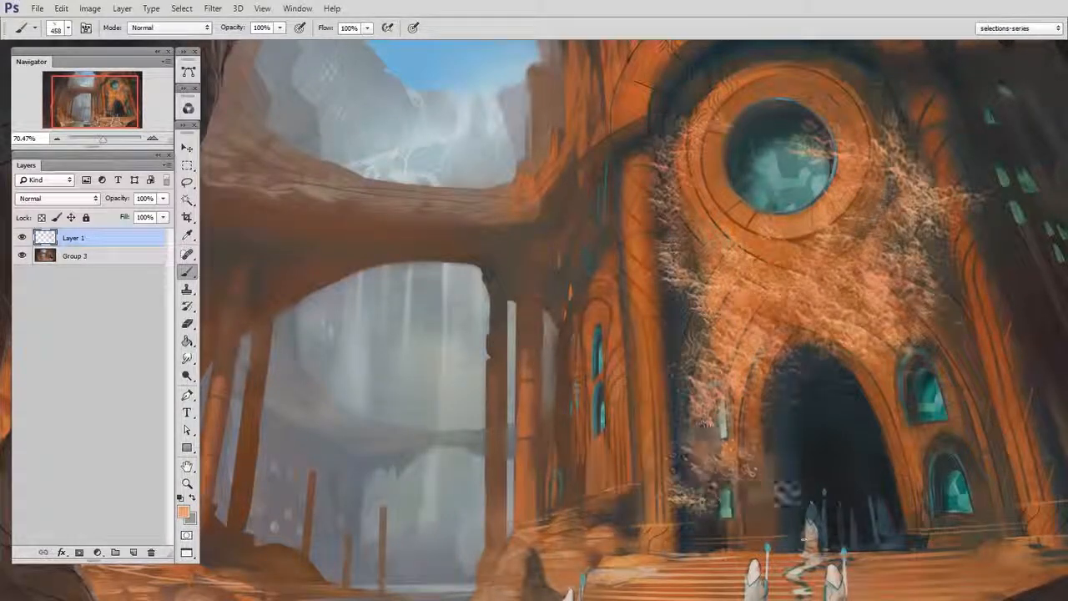
# Keep the texture off the facade's dark areas by splitting Layer 1's Underlying Layer black Blend If slider to 82 / 101
pyautogui.click(62, 553)
pyautogui.click(107, 567)
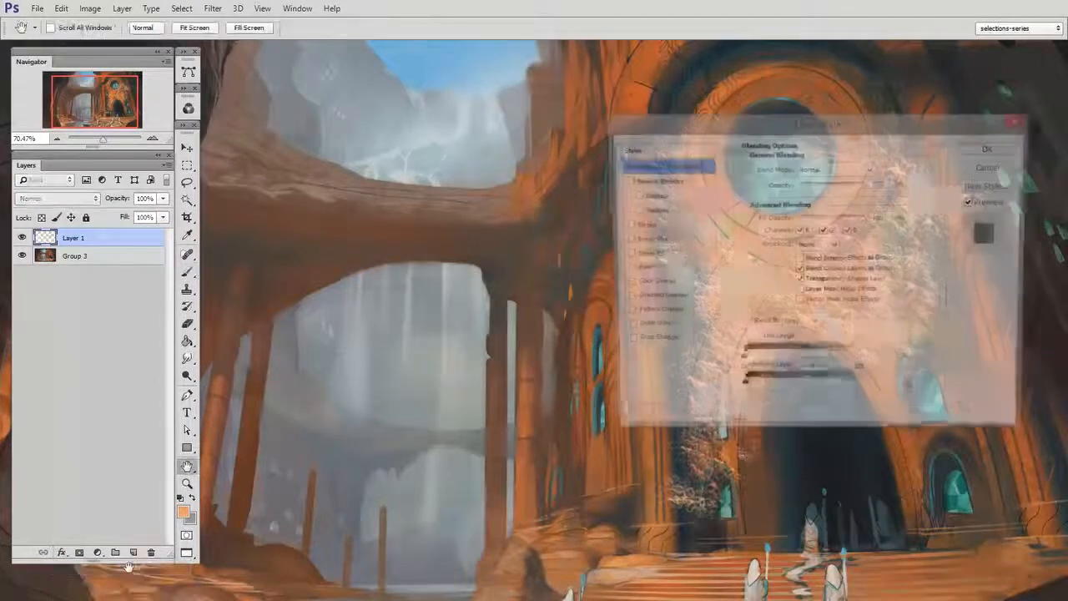
pyautogui.moveTo(863, 131); pyautogui.dragTo(337, 158)
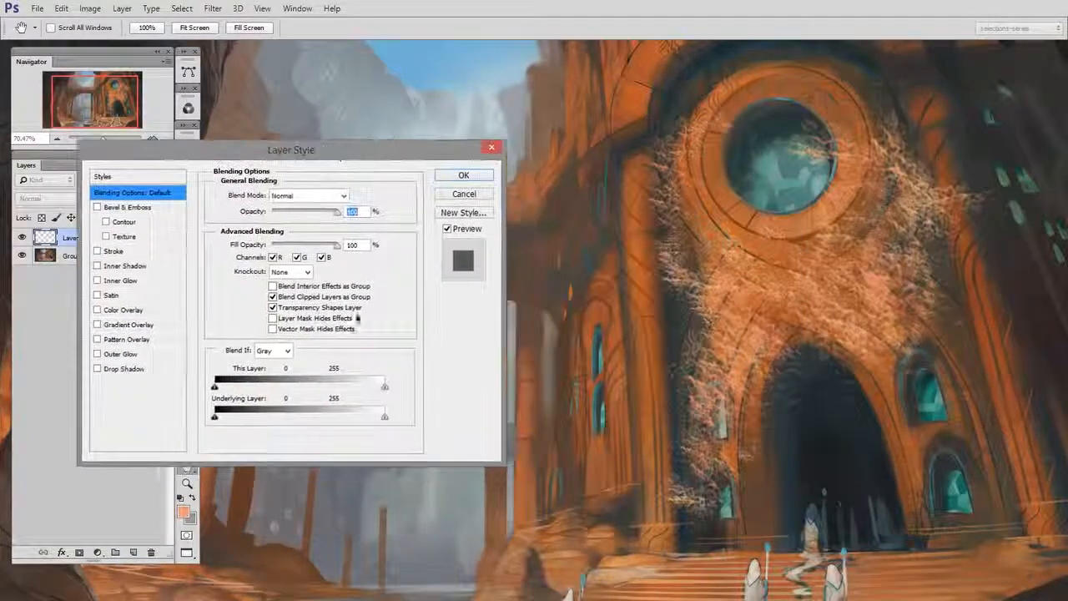
pyautogui.moveTo(214, 419); pyautogui.dragTo(283, 420)
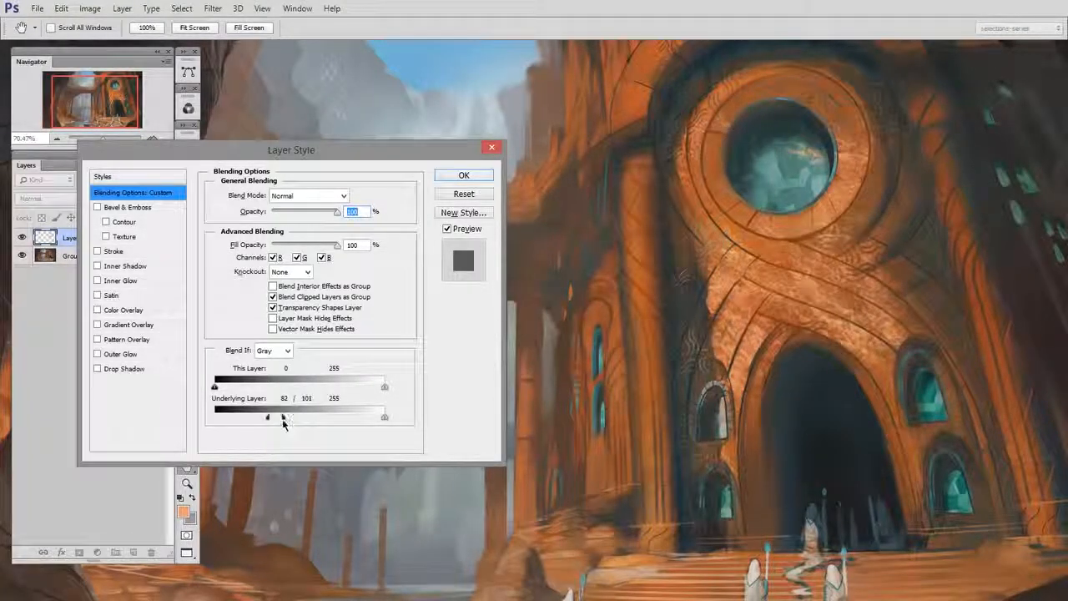
pyautogui.click(464, 175)
# Paint more light orange texture down the slanted column beside the temple doorway and onto the rocks by the steps on Layer 1
pyautogui.press('b')
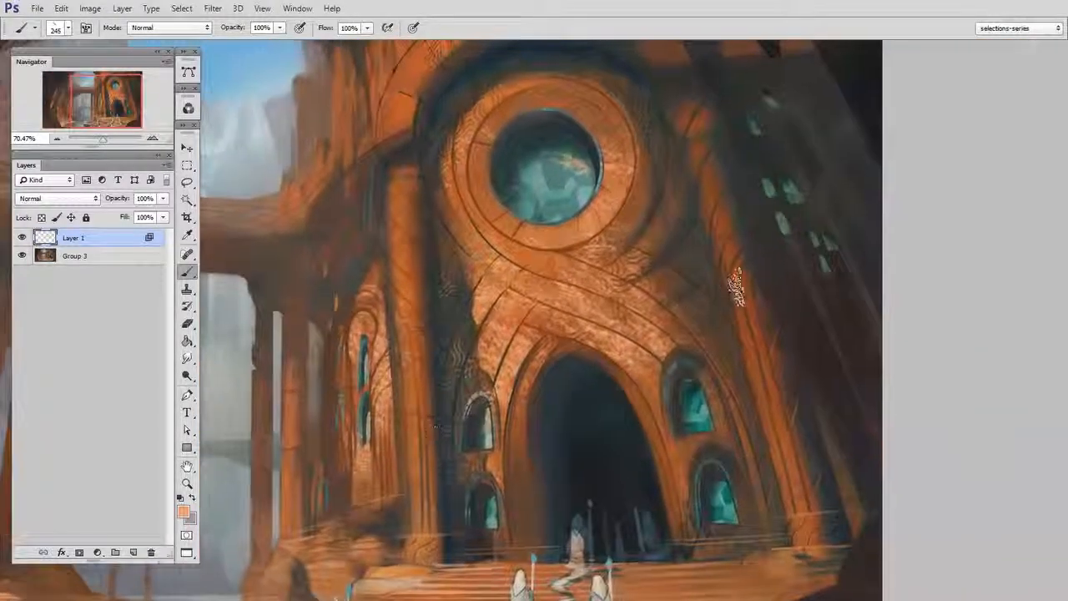
pyautogui.moveTo(748, 327)
pyautogui.mouseDown()
pyautogui.moveTo(781, 479)
pyautogui.moveTo(724, 558)
pyautogui.mouseUp()
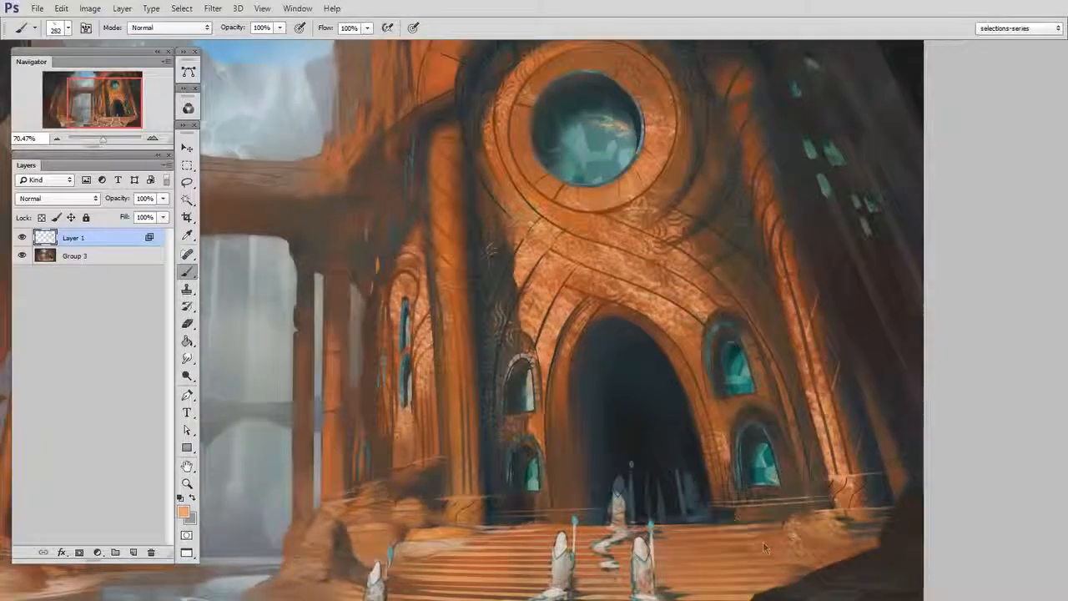